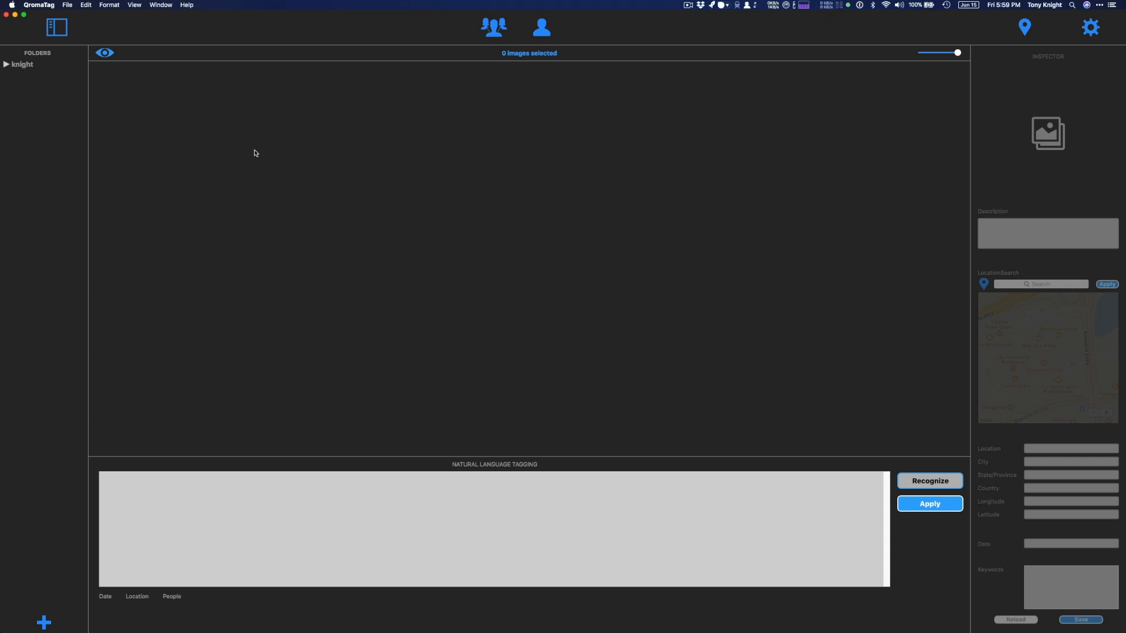
Open the macOS Dictation settings for the keyboard in System Preferences
left_click(11, 4)
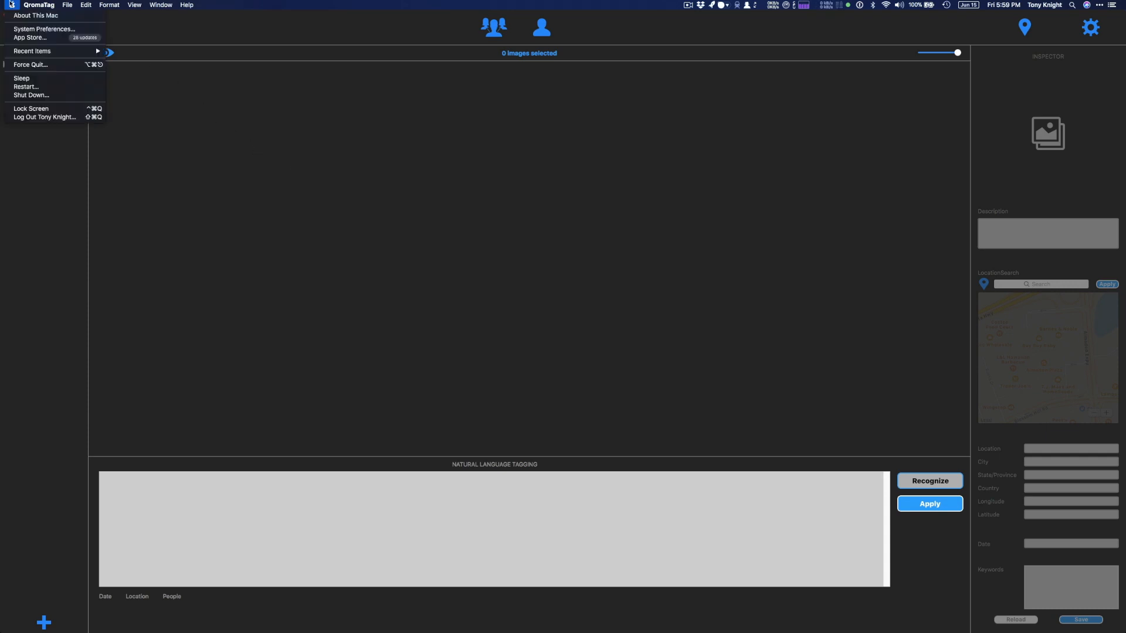
left_click(41, 31)
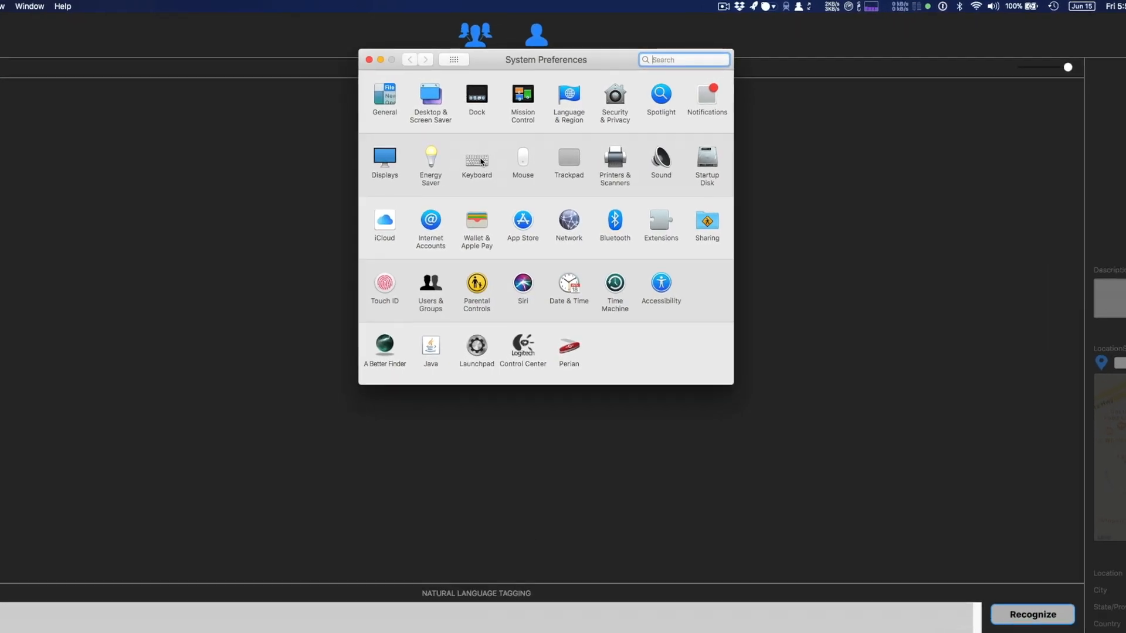
left_click(482, 155)
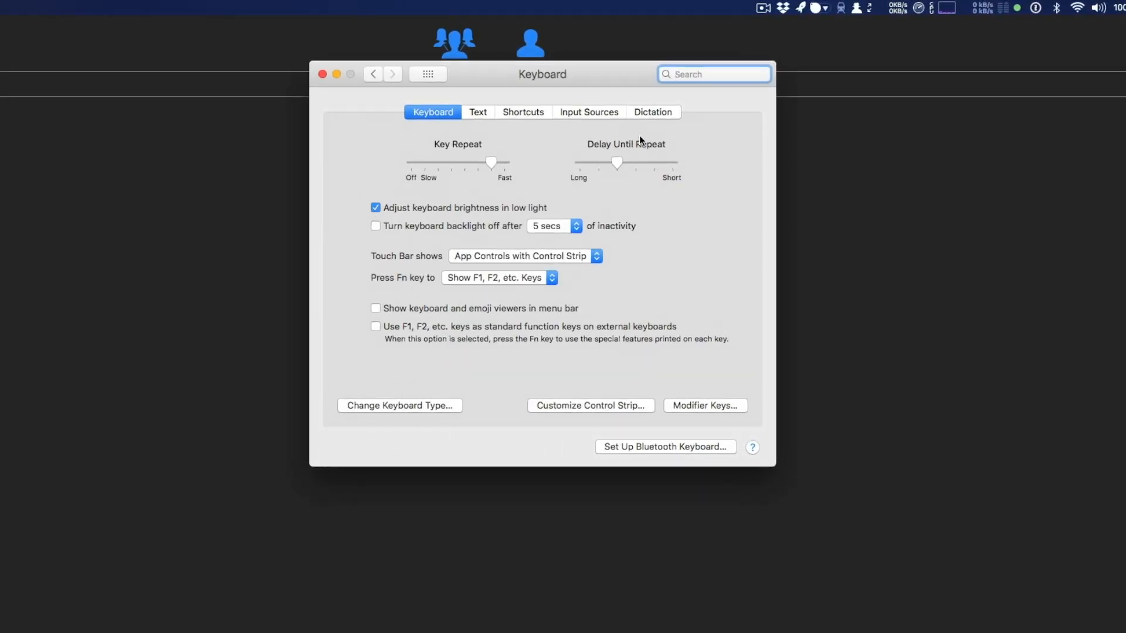
left_click(657, 112)
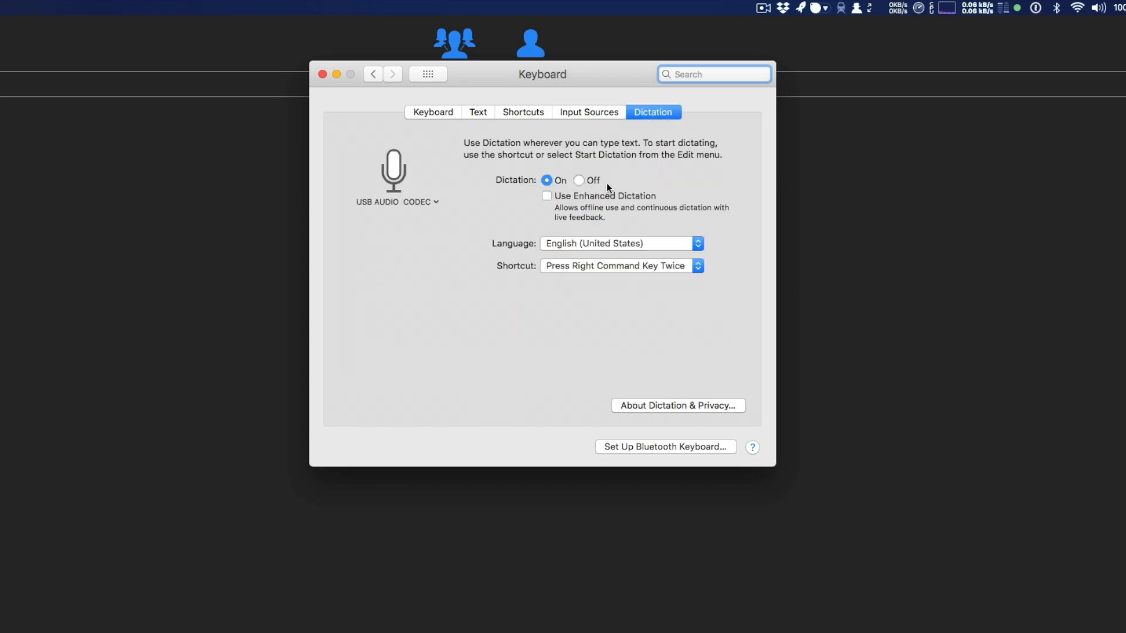
Review the available dictation microphone sources and shortcut options without changing them, and close the settings window
left_click(432, 201)
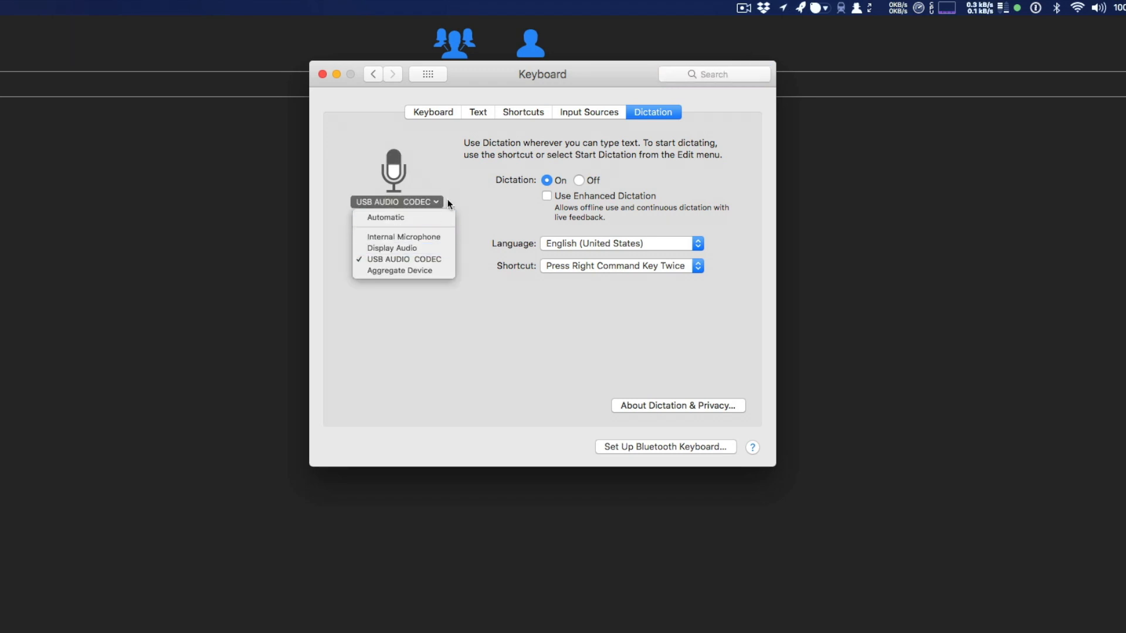
left_click(477, 320)
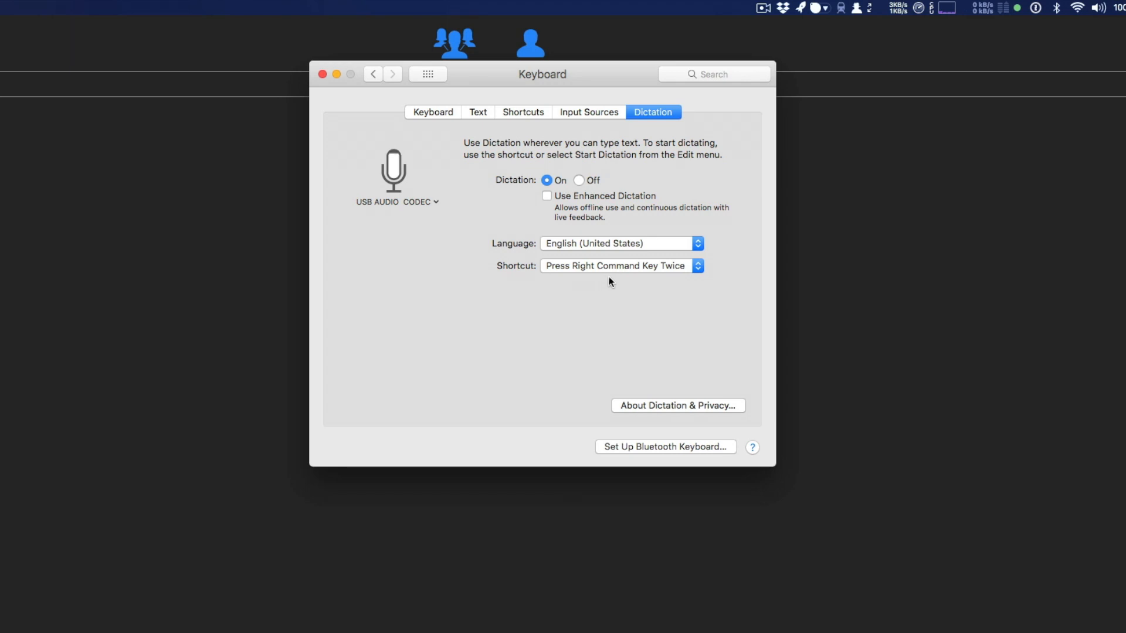
left_click(698, 268)
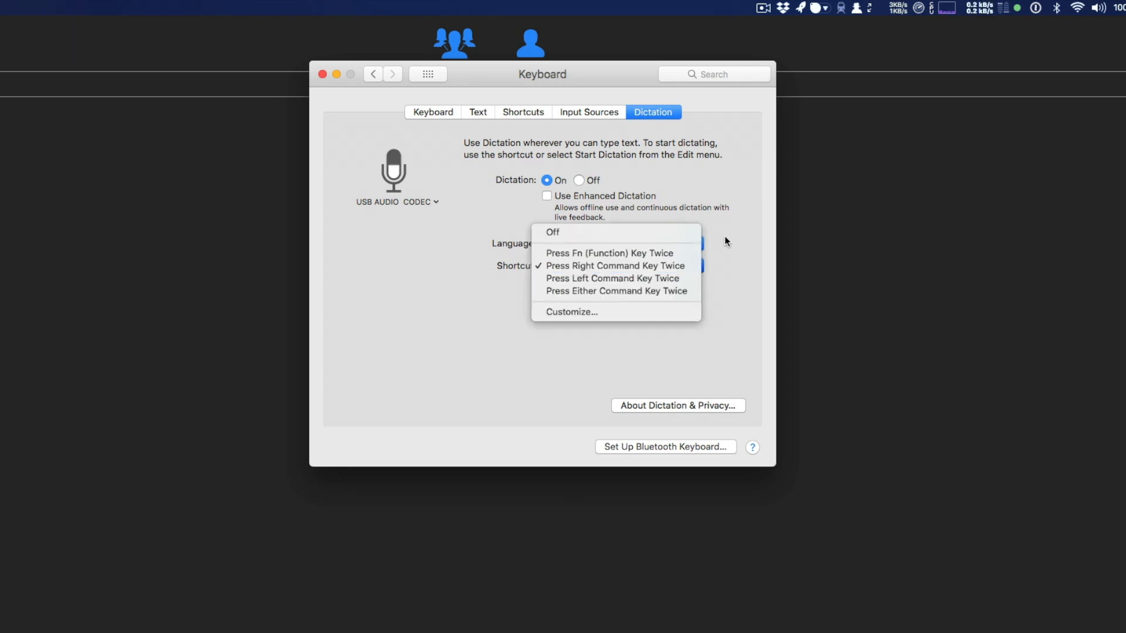
left_click(729, 297)
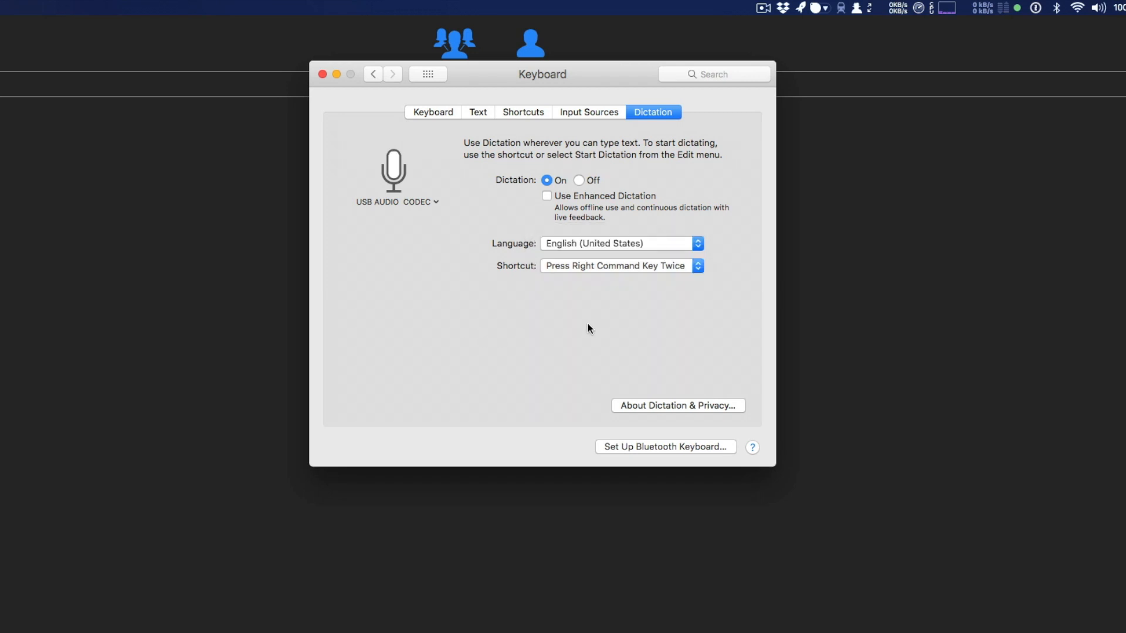
left_click(322, 75)
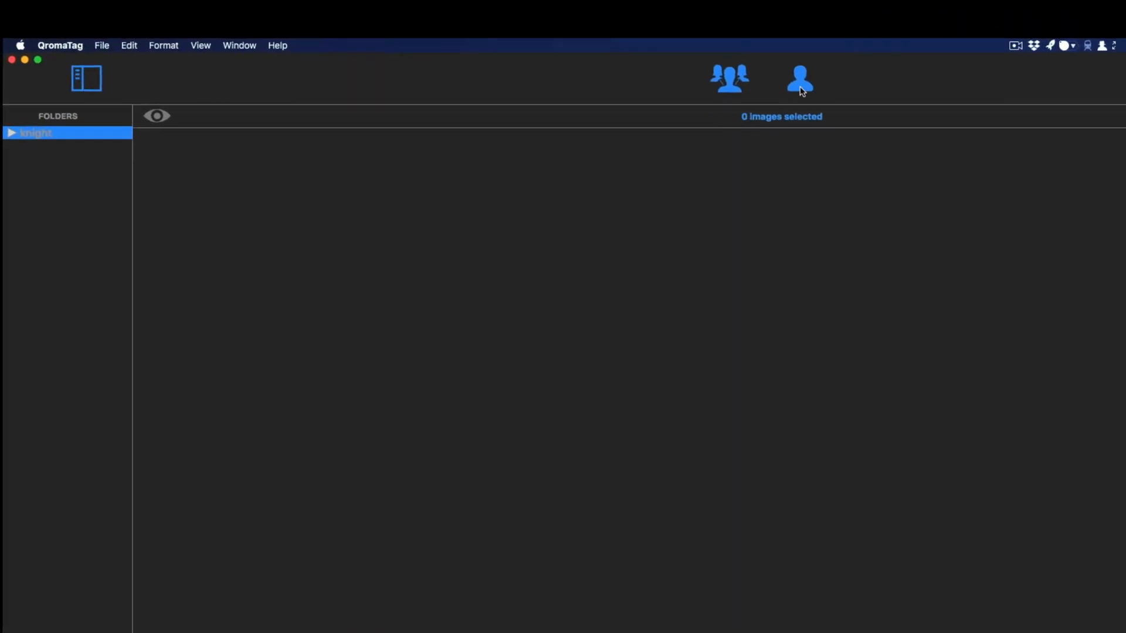
Enable contacts lookup for the People List and save the list
left_click(802, 89)
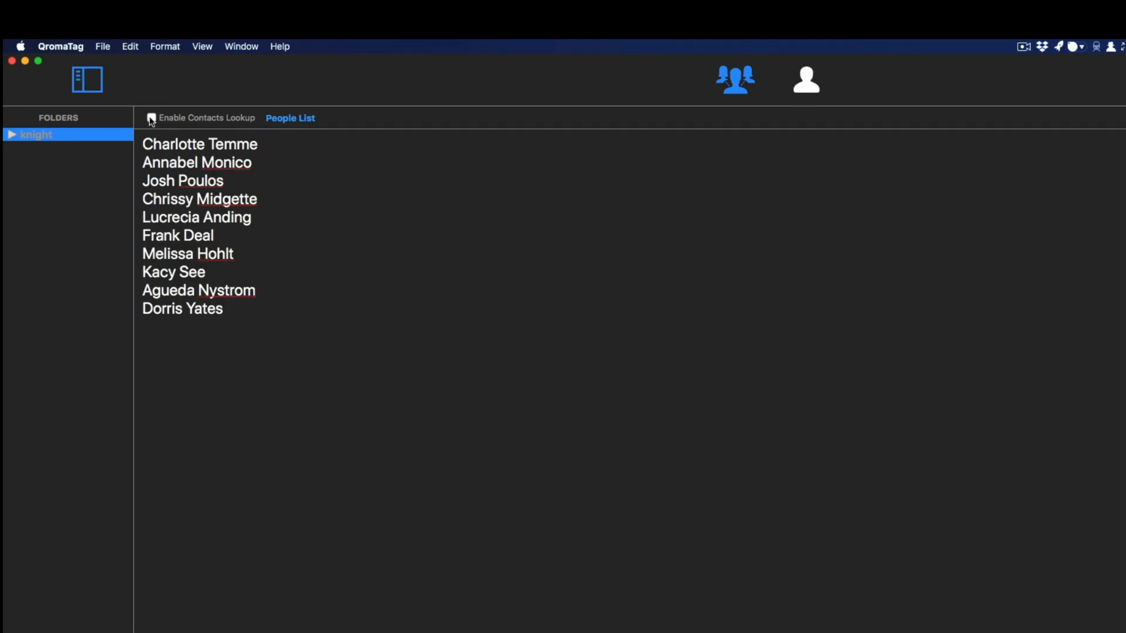
left_click(150, 118)
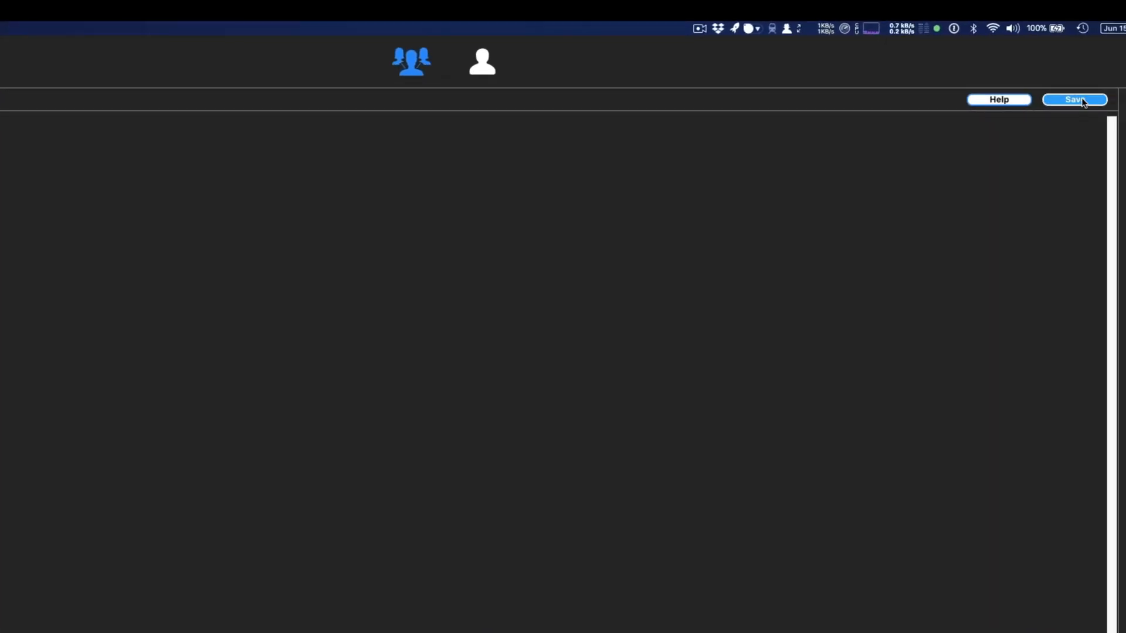
left_click(1082, 101)
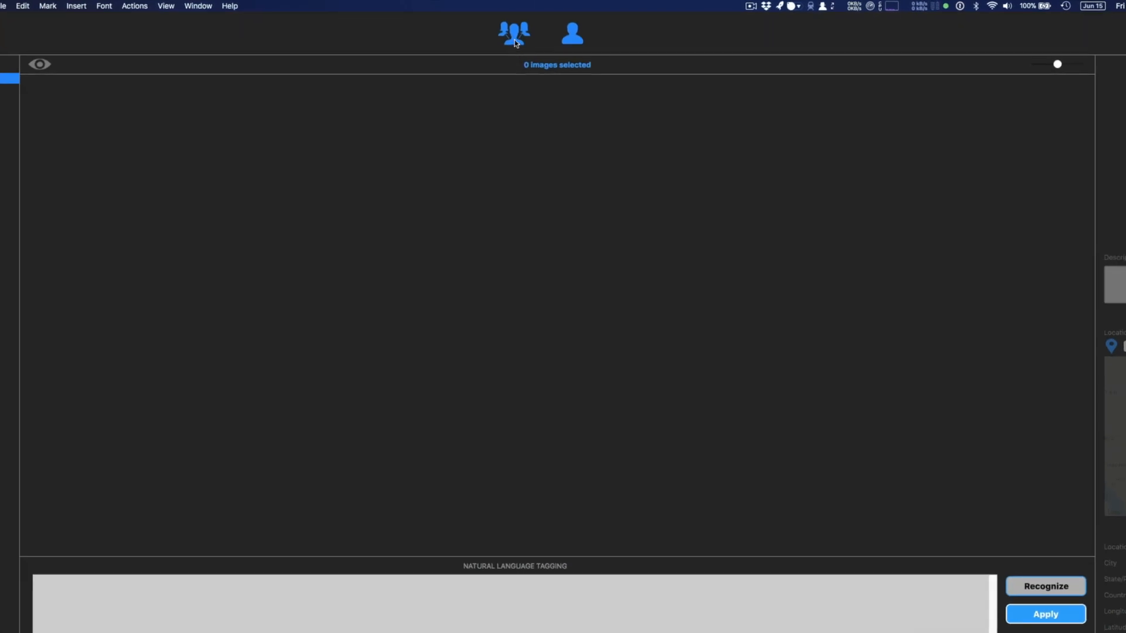
Open the Relationship Manager and save the relationship definitions for self, father, grandparents and uncles
left_click(515, 43)
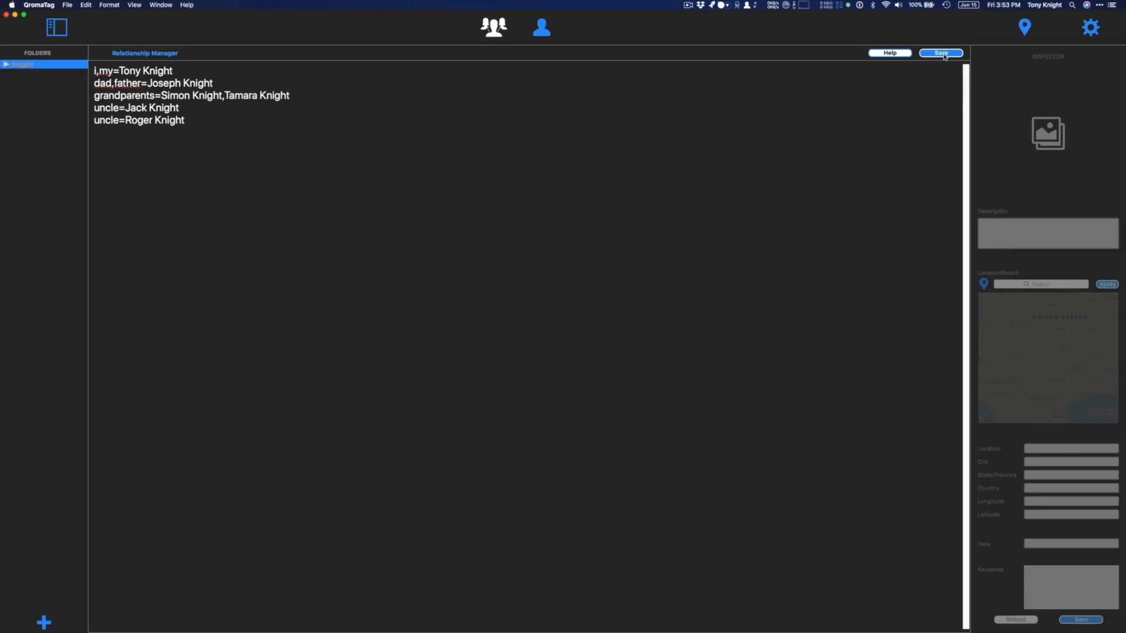
left_click(941, 54)
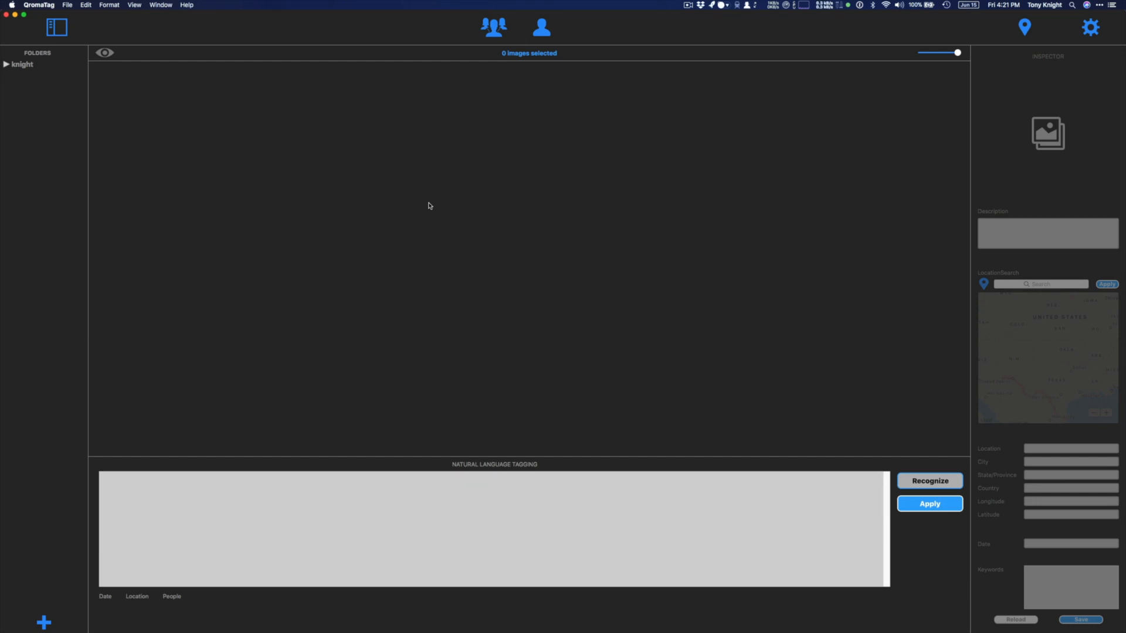
Add the No Tags folder from the Finder's Desktop to the folder list and display its photos
key("super+Tab")
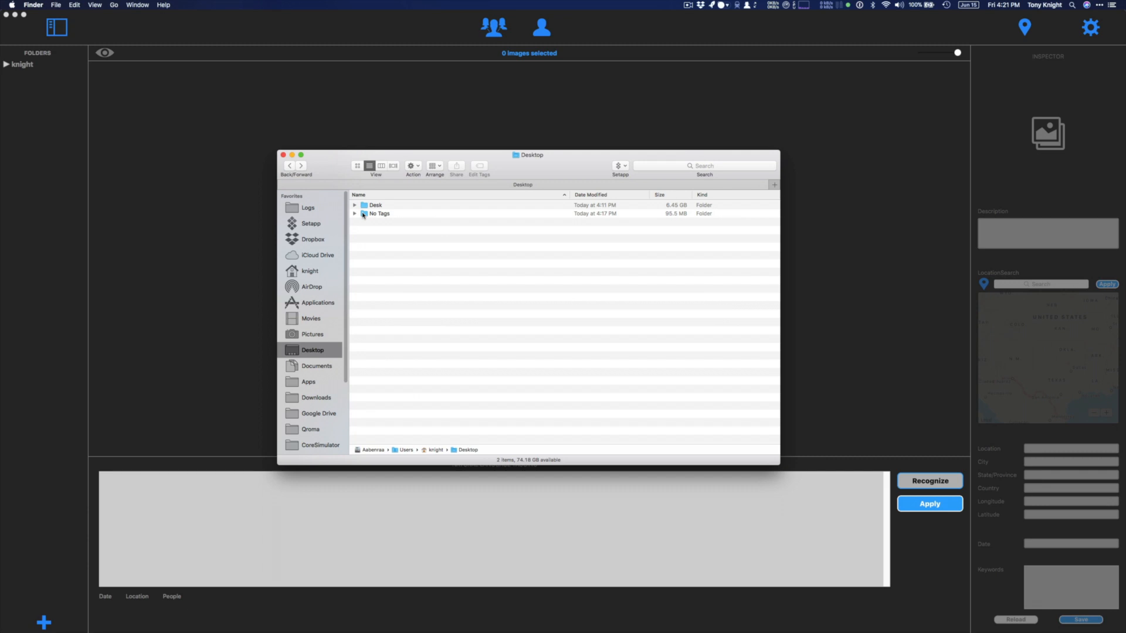
left_click_drag(364, 215, 18, 91)
left_click(39, 119)
left_click(26, 74)
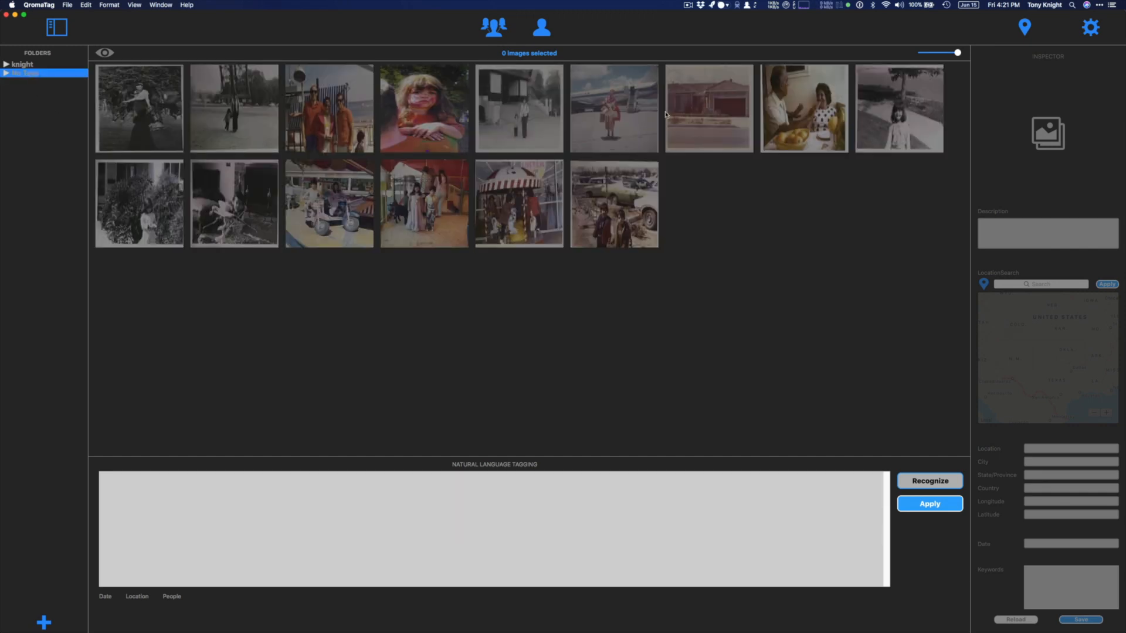
mouse_move(958, 53)
left_mouse_down()
mouse_move(935, 53)
mouse_move(958, 54)
left_mouse_up()
Select the two Eiffel Tower photos and dictate the description "This is my mom and sister at the Eiffel Tower in the spring of 1974."
left_click(238, 109)
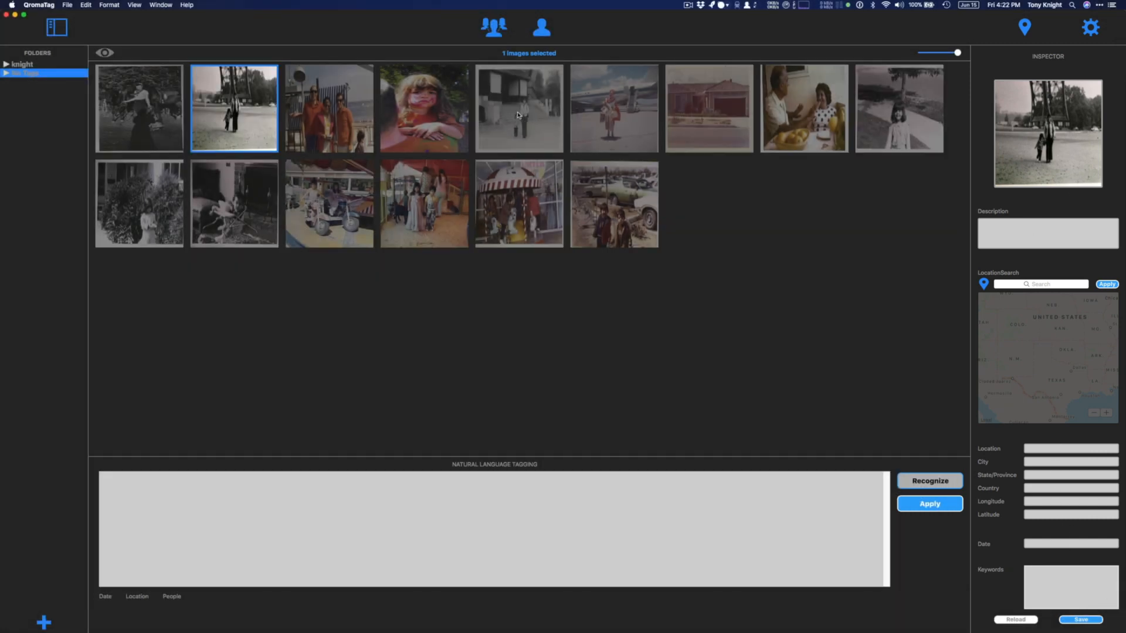
left_click(518, 115, "super")
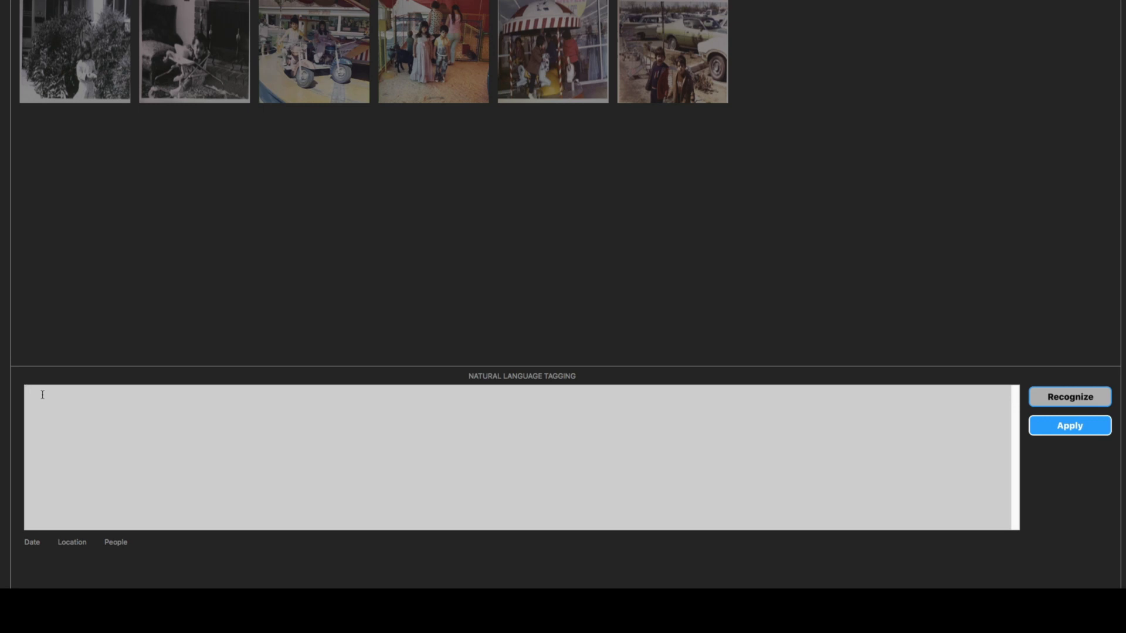
key("fn")
key("fn")
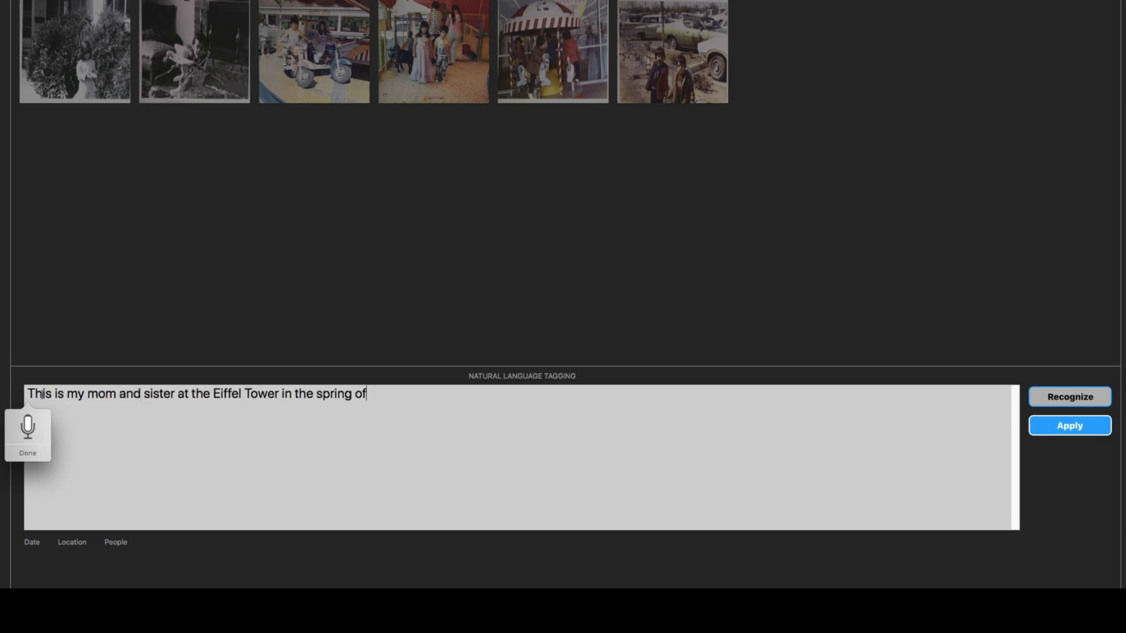
key("fn")
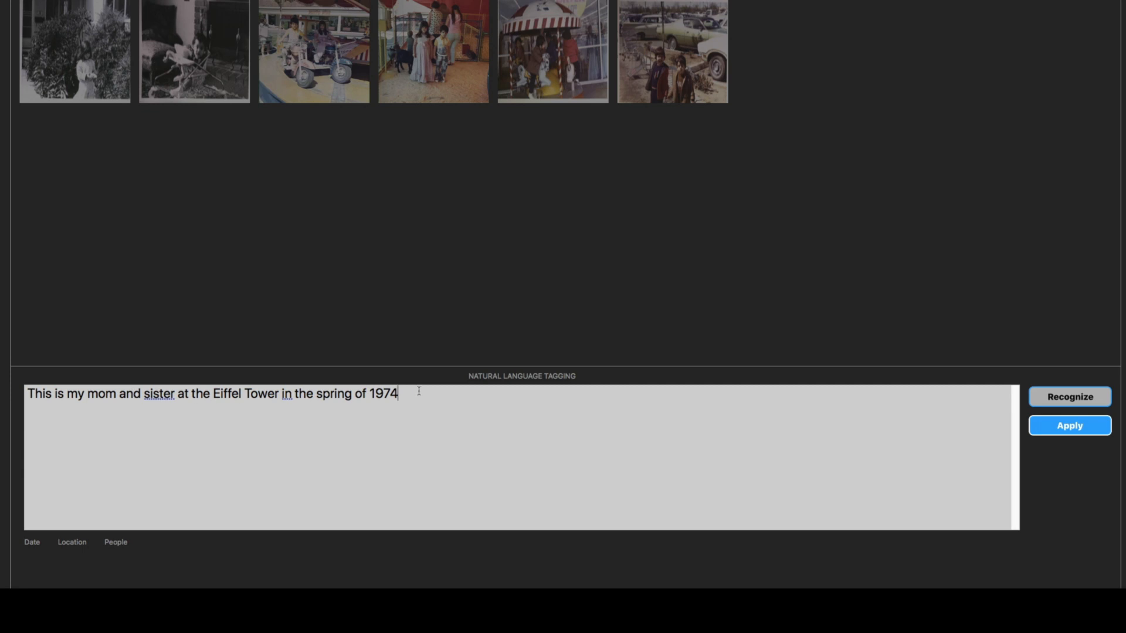
type(".")
Recognize the date, location and people in the description, apply them to both selected photos and save the tags
left_click(1076, 400)
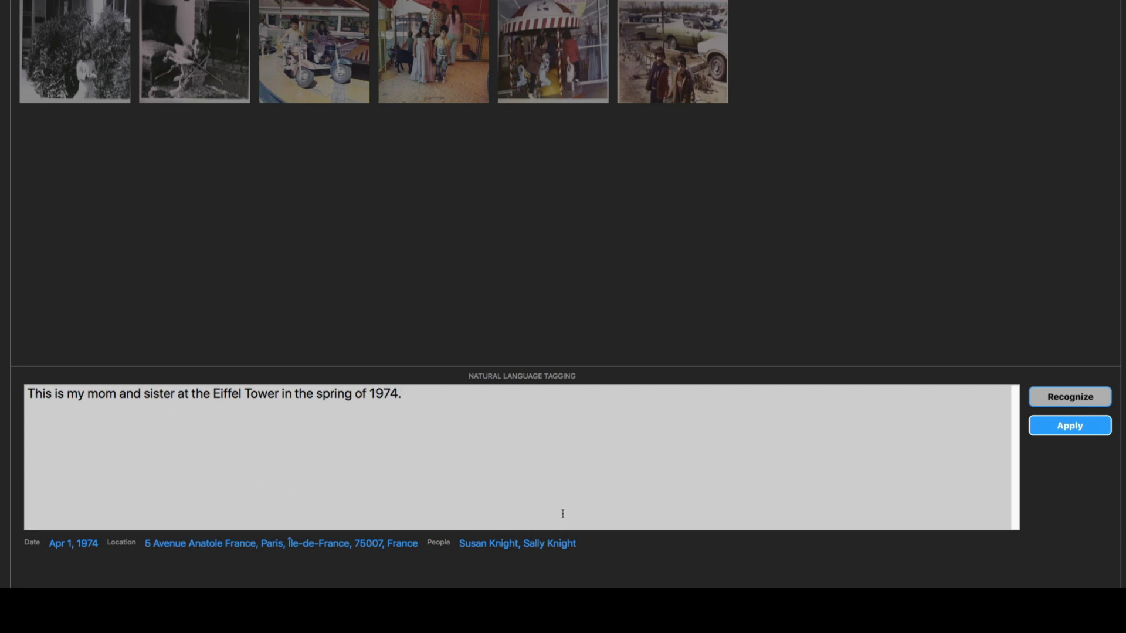
left_click(1085, 432)
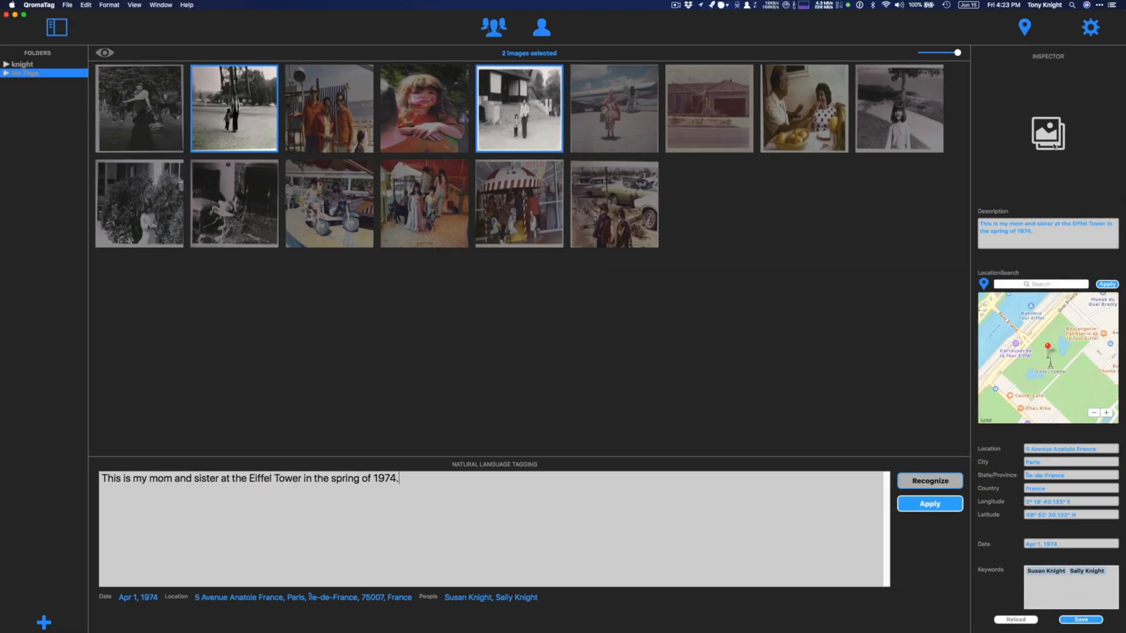
left_click(1081, 620)
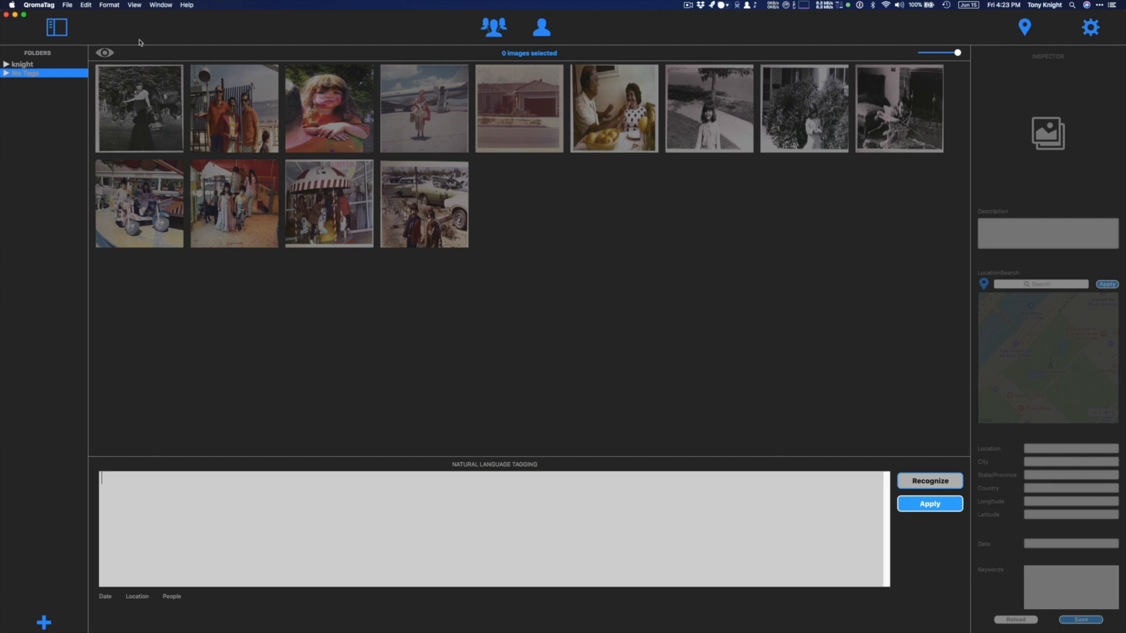
Show the already tagged photos in the grid again and open the first Eiffel Tower photo in Preview
left_click(106, 55)
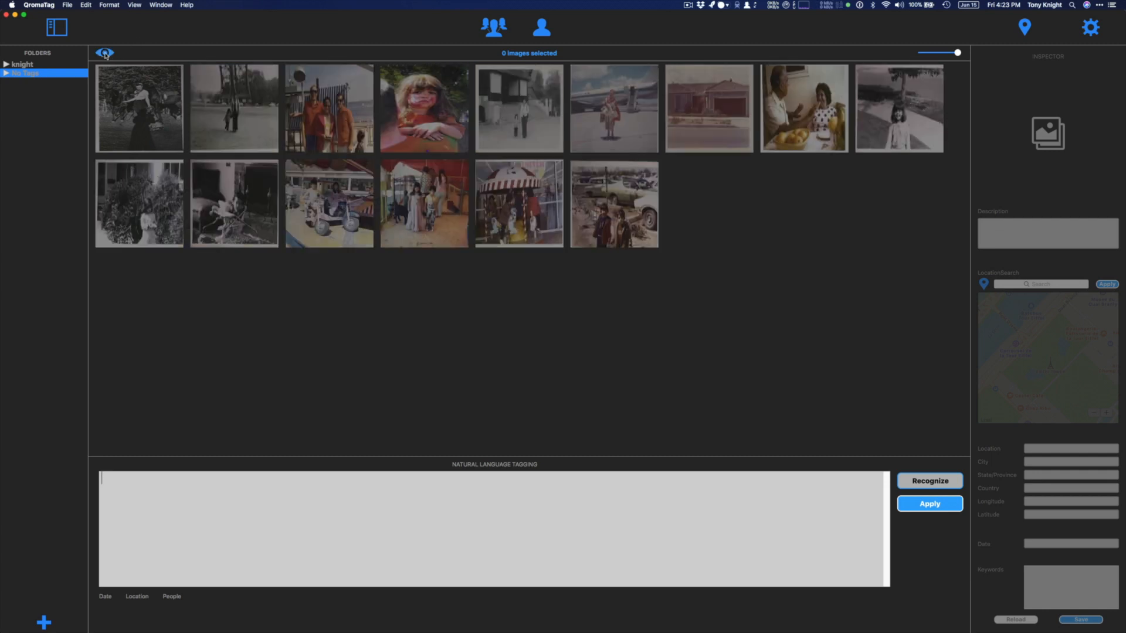
left_click(226, 106)
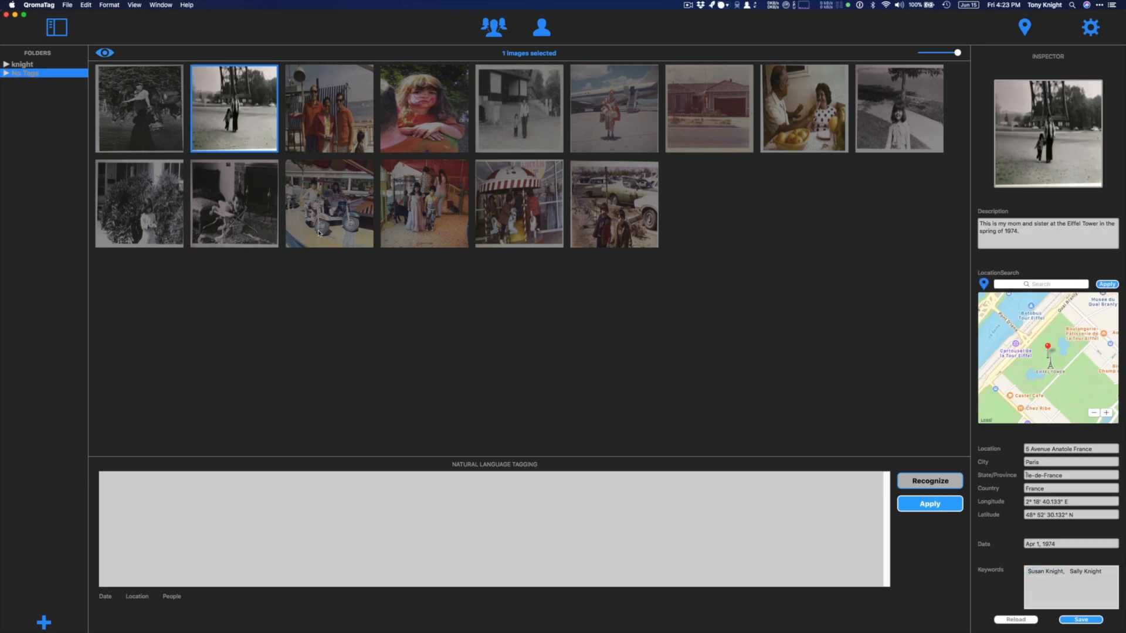
right_click(226, 91)
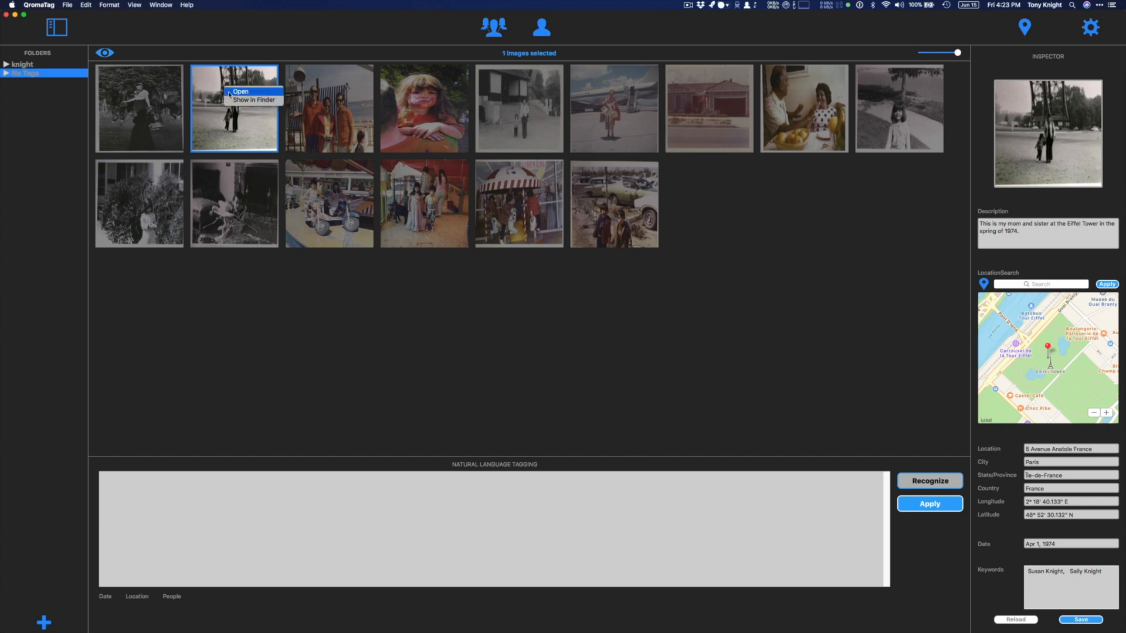
left_click(238, 92)
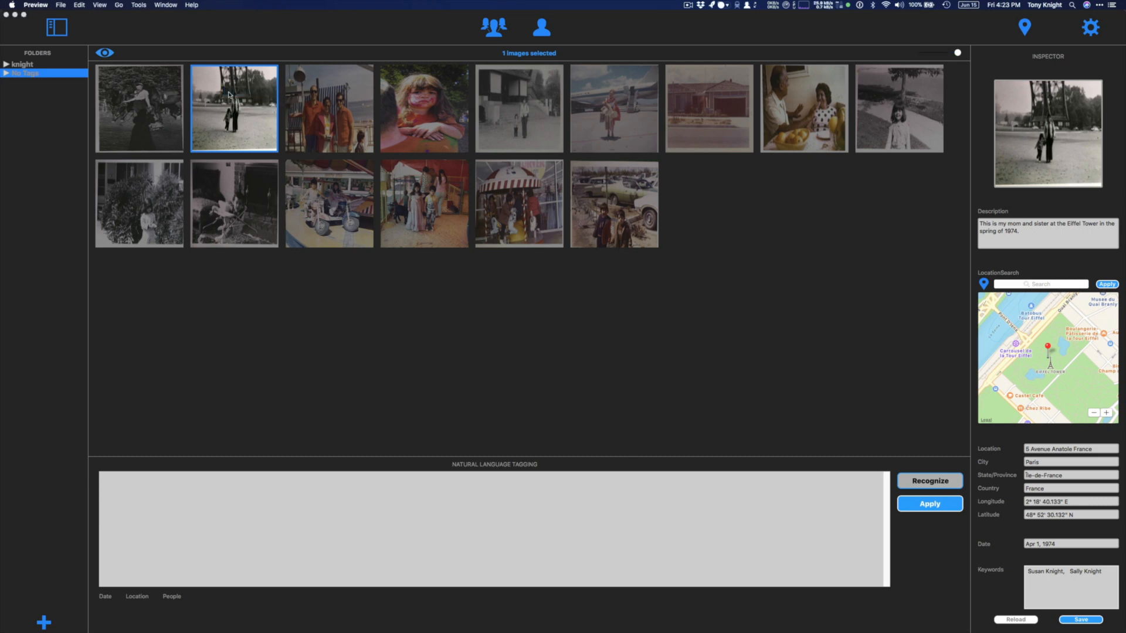
Examine the photo's GPS and IPTC metadata, widening the info window to read the caption, and return to QromaTag
key("super+i")
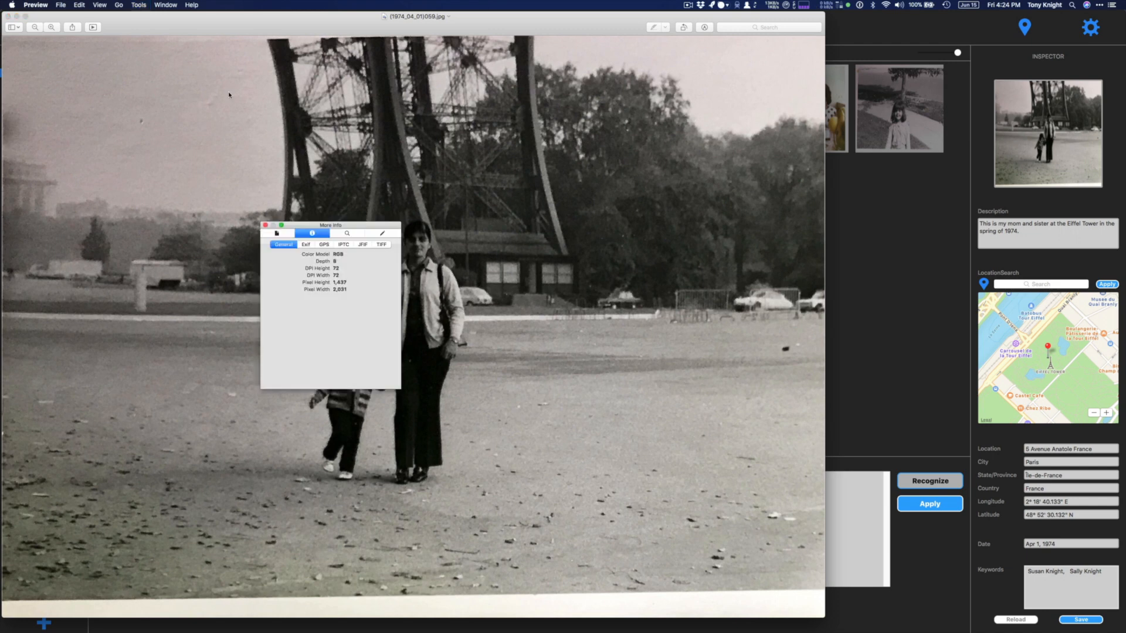
left_click(320, 244)
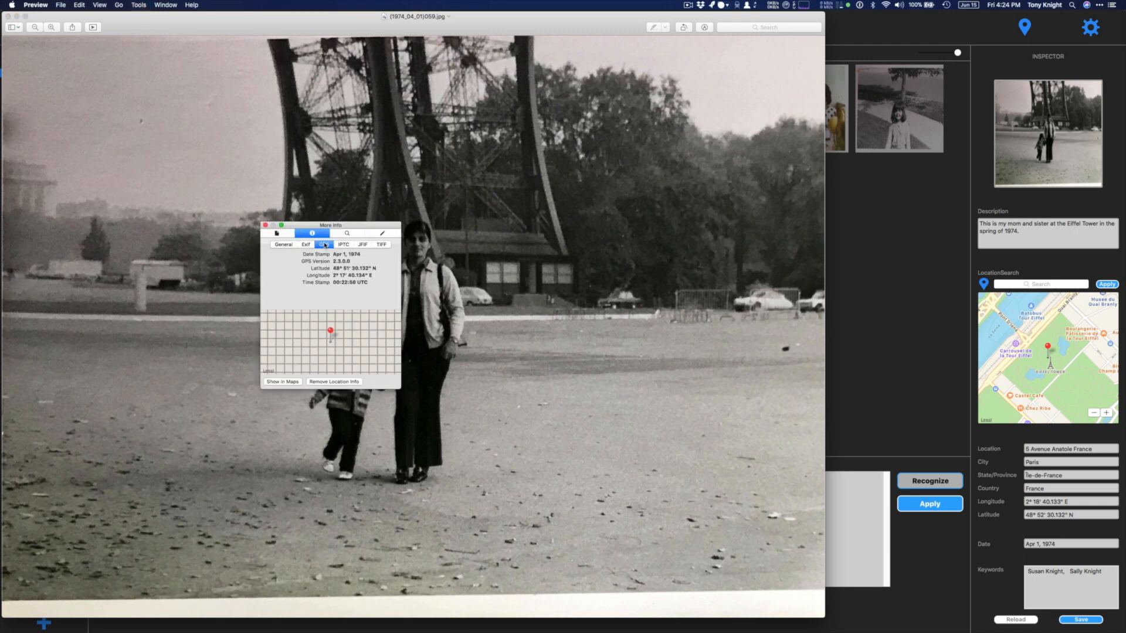
left_click(344, 245)
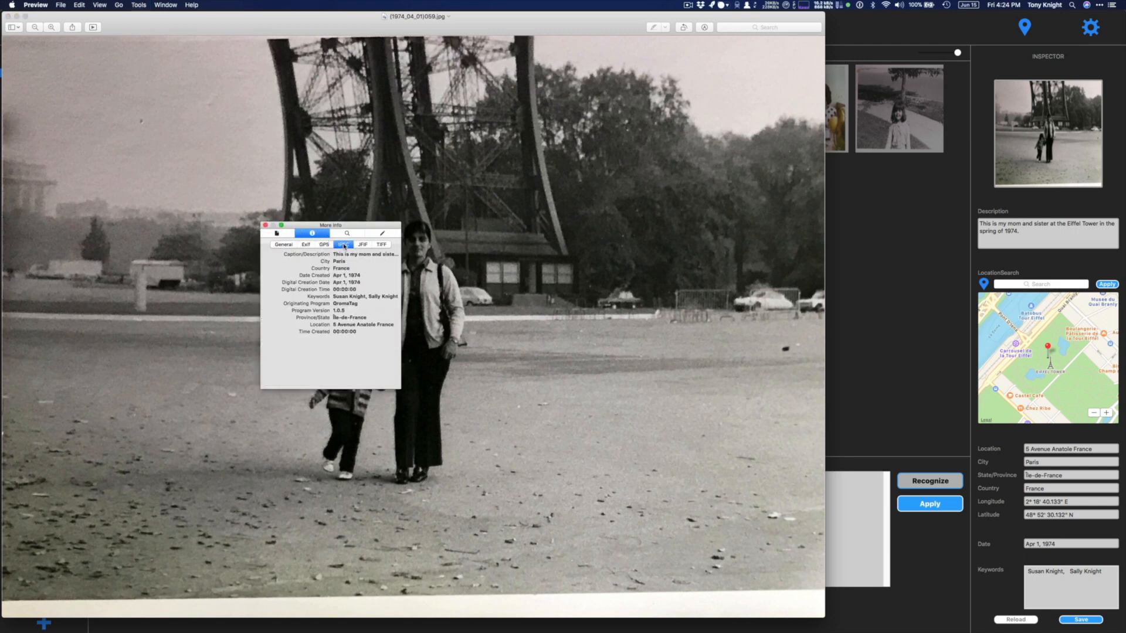
left_click_drag(397, 384, 490, 380)
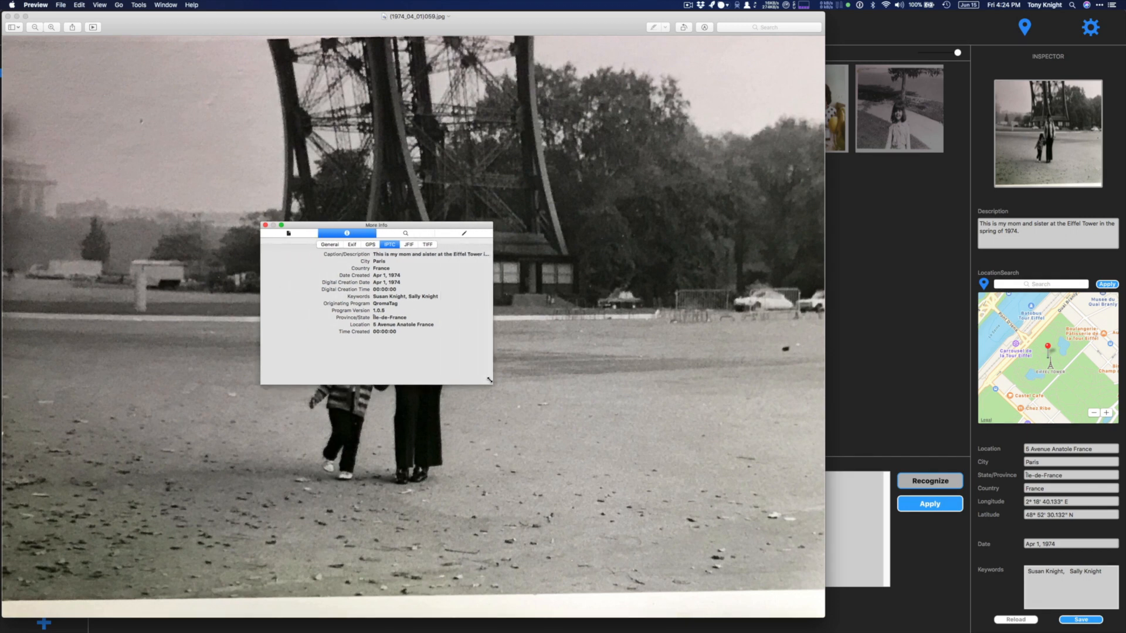
left_click(848, 246)
left_click(848, 247)
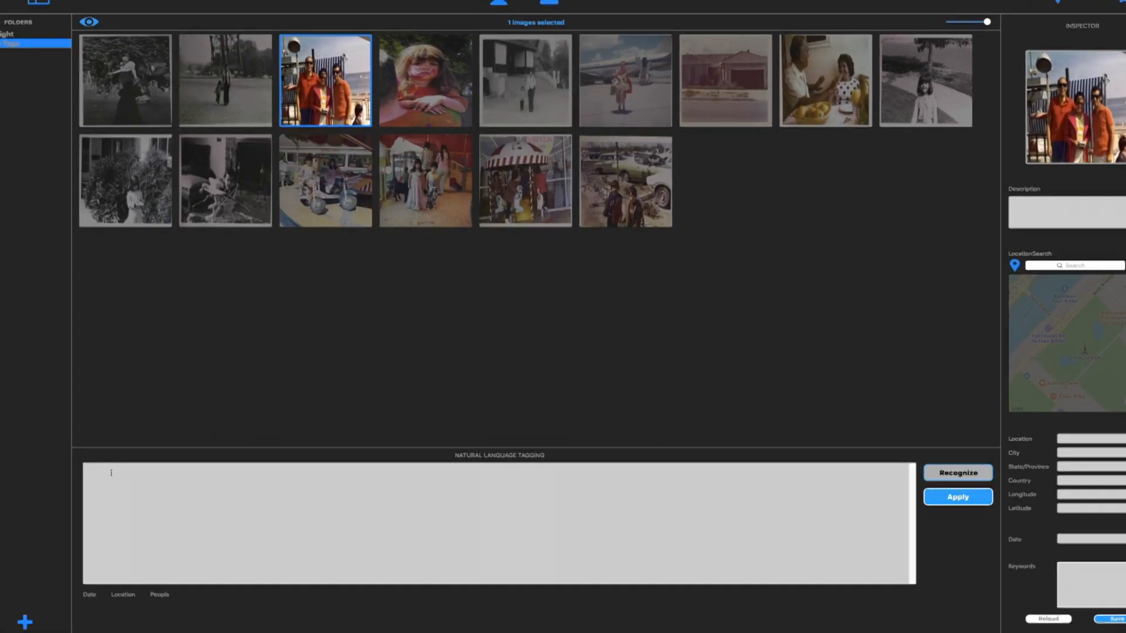
Dictate a description placing dad and the named companion at Santa Cruz Beach Boardwalk in spring of 1974, correcting the misheard words to "and i at"
left_click(126, 481)
key("fn")
key("fn")
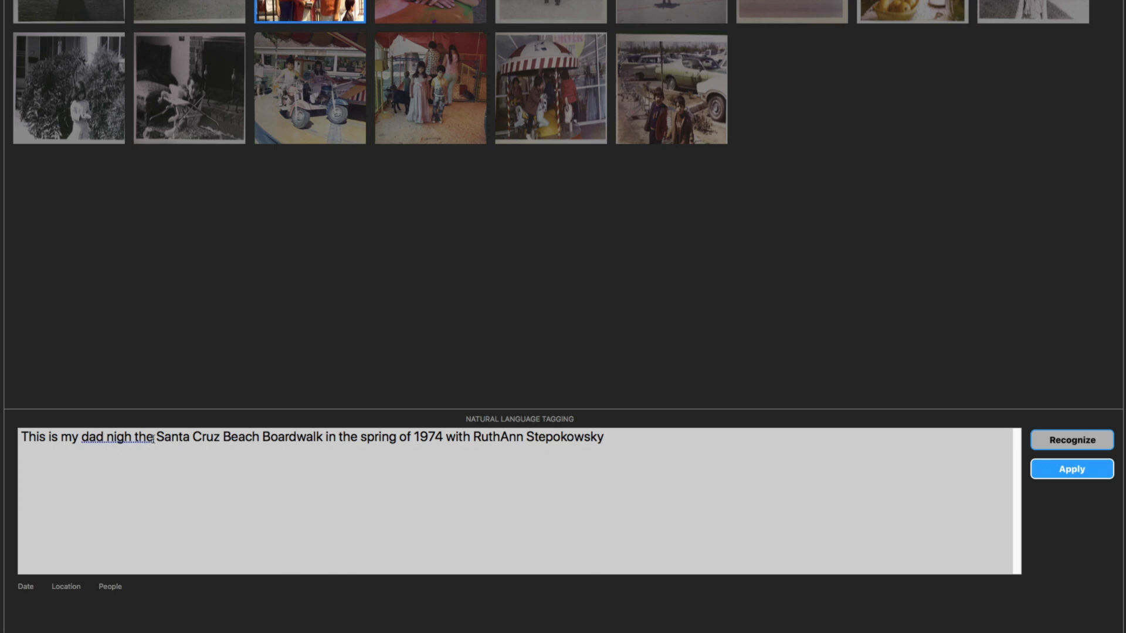
left_click_drag(152, 442, 107, 441)
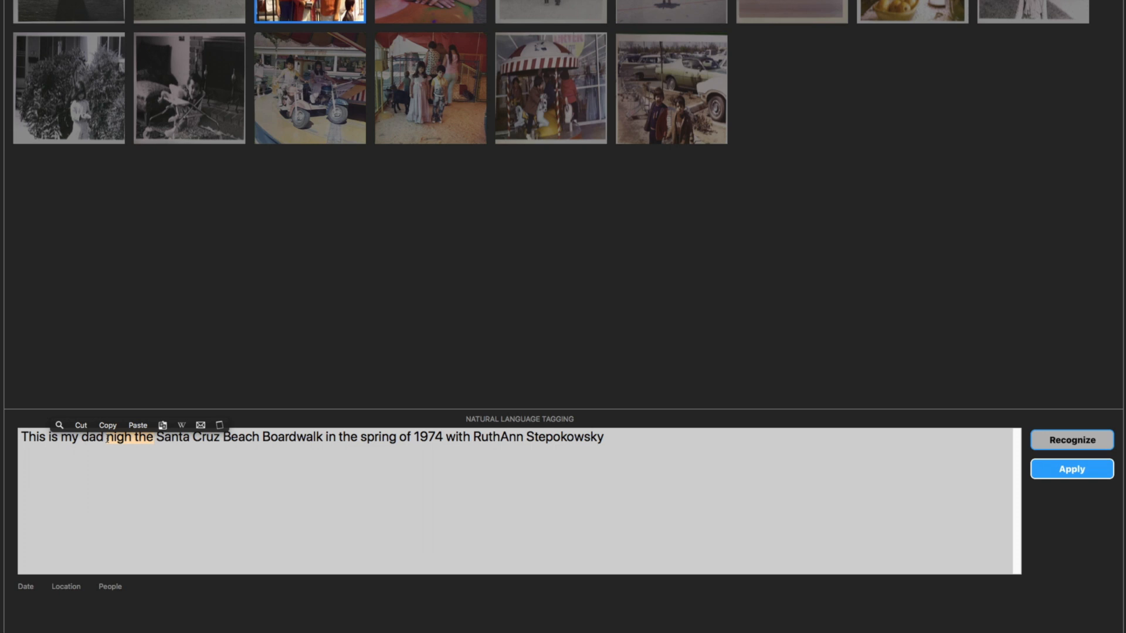
type("and i ")
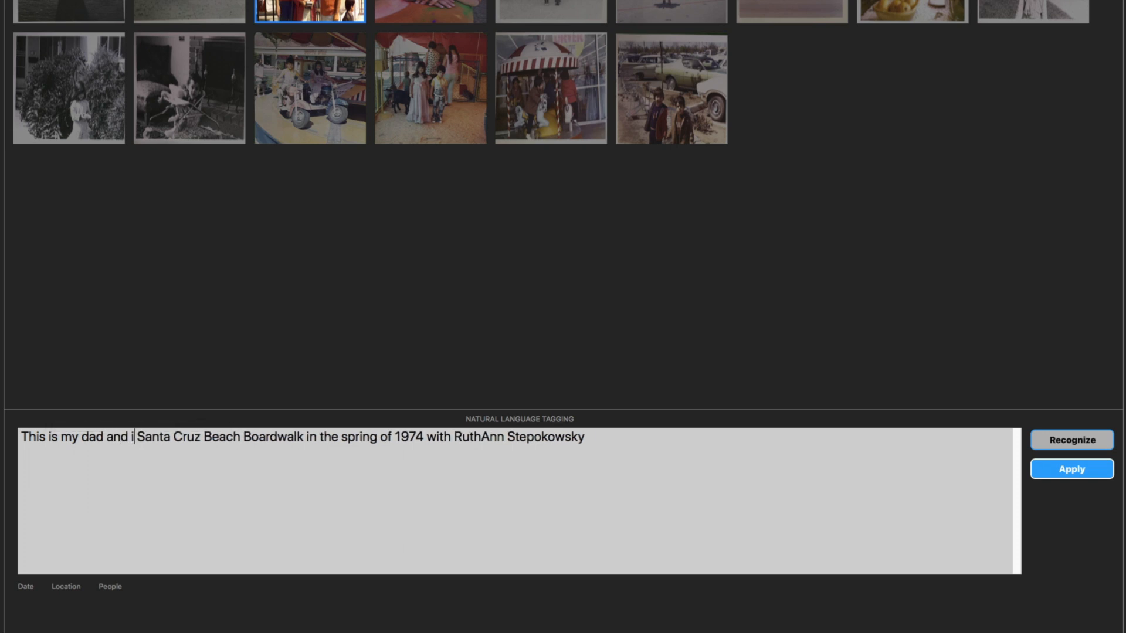
type("at")
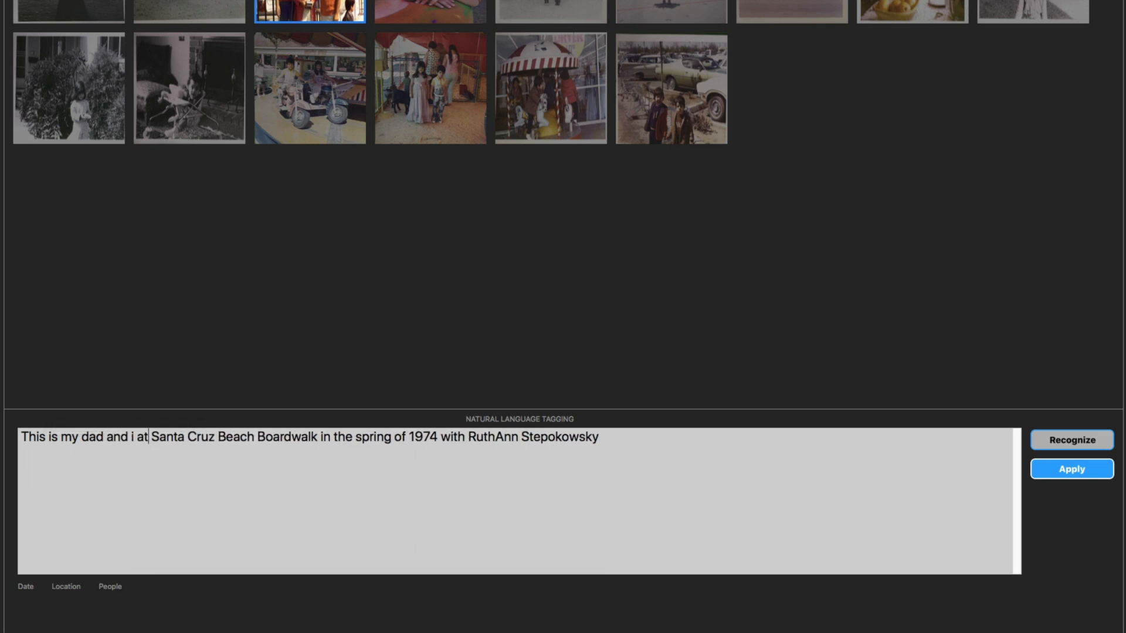
Recognize the date, location and people in the boardwalk description, apply them to the selected photo and save the tags
left_click(1067, 444)
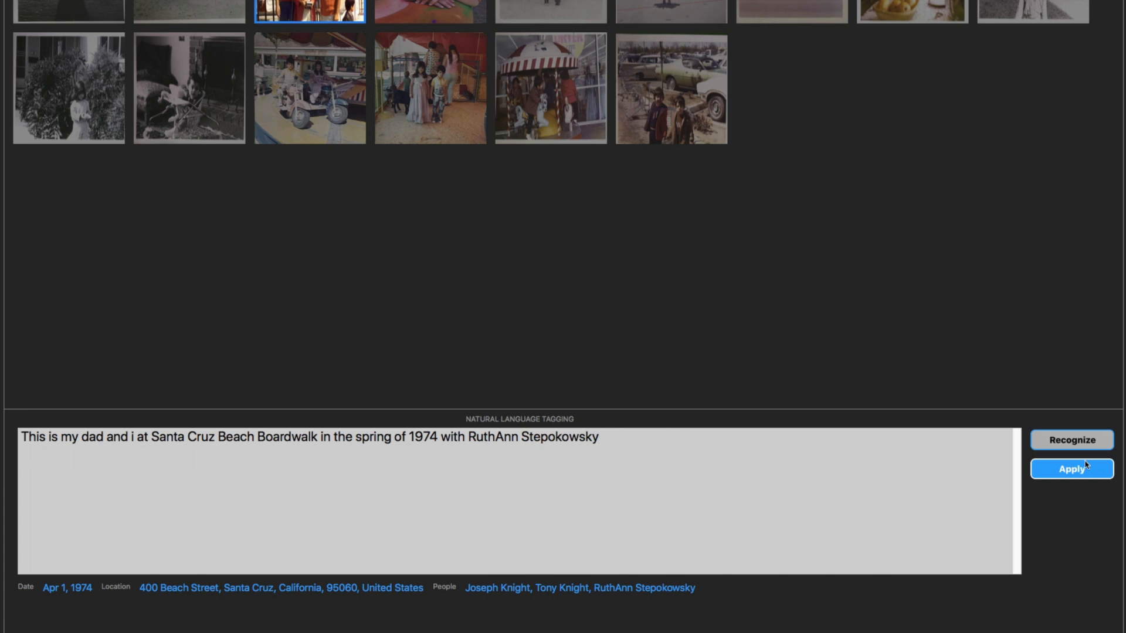
left_click(1071, 474)
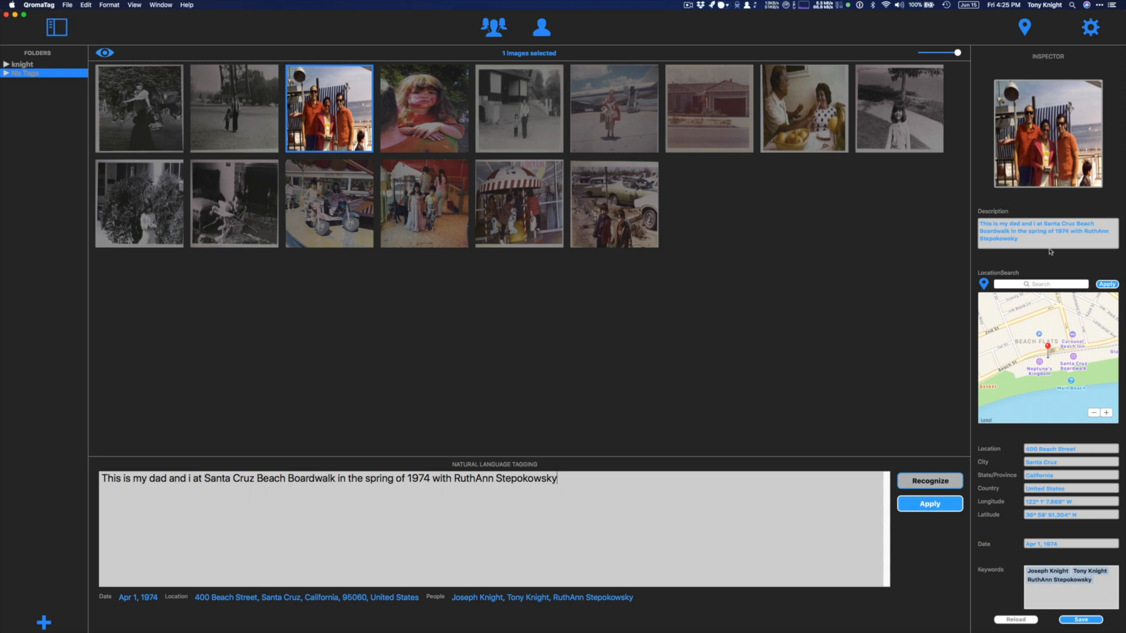
left_click(1078, 620)
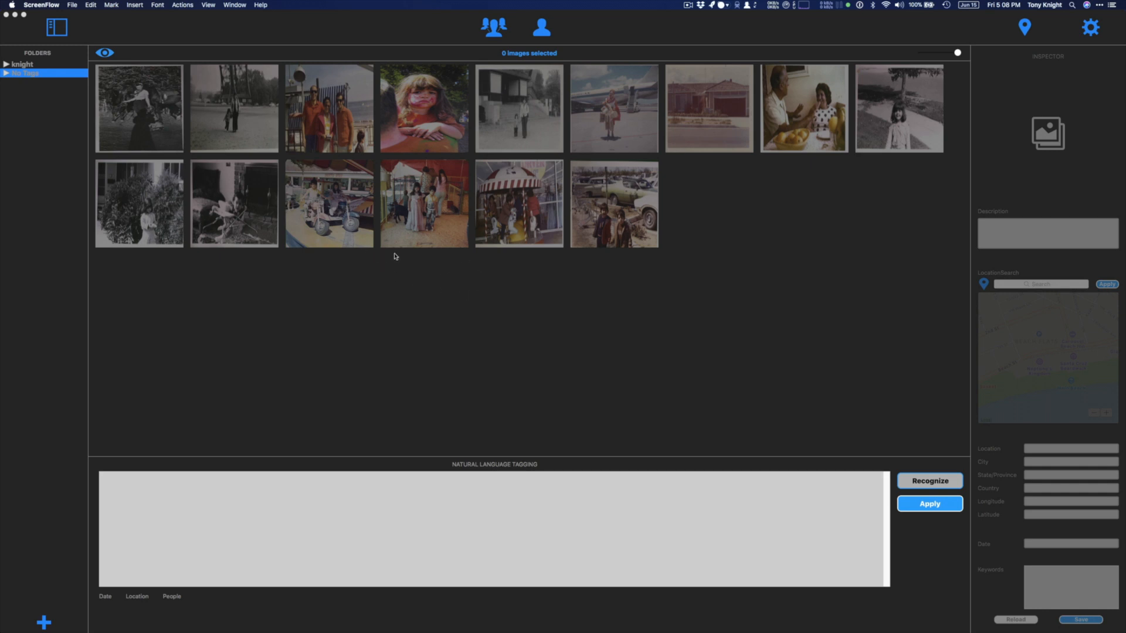
Examine the existing keywords of the last four photos one by one, ending on the amusement ride vehicle photo
left_click(356, 223)
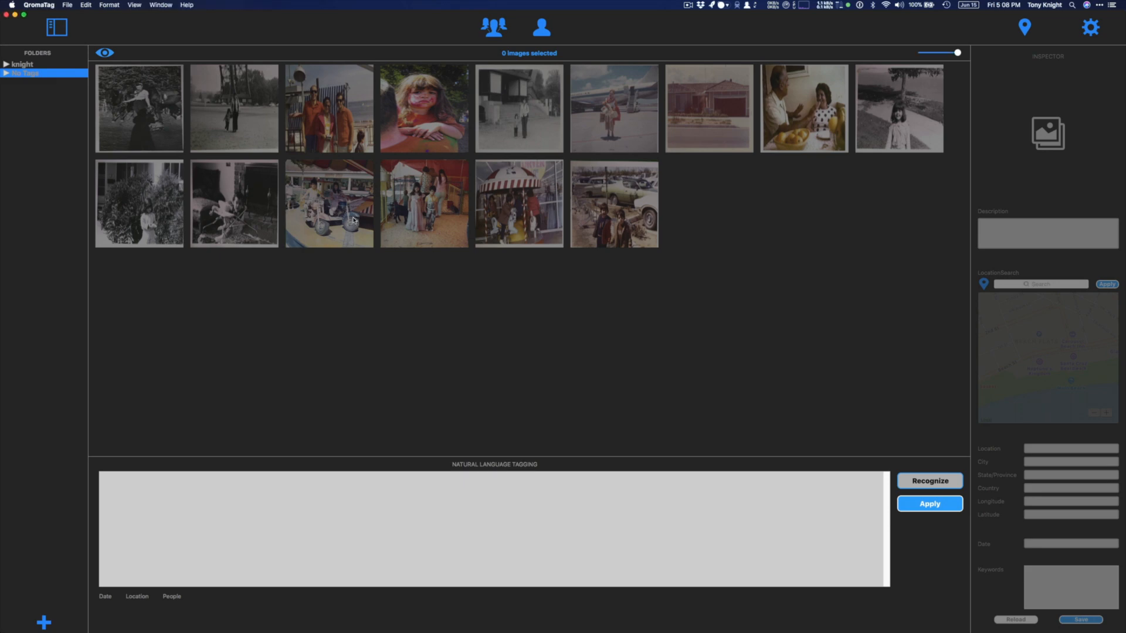
left_click(346, 213)
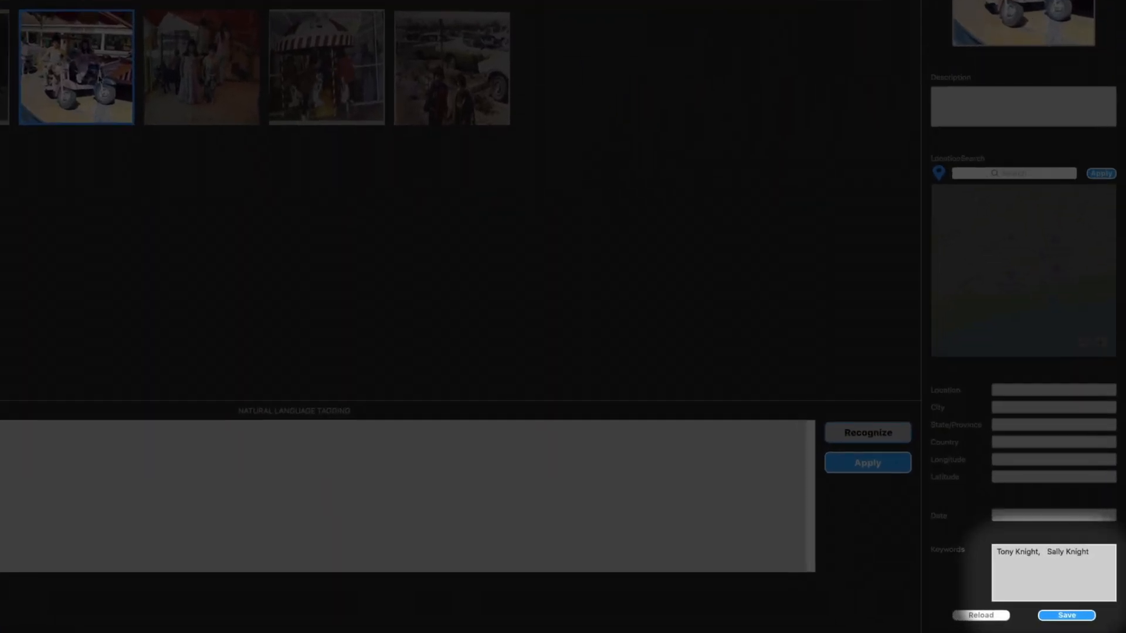
key("Right")
key("Right")
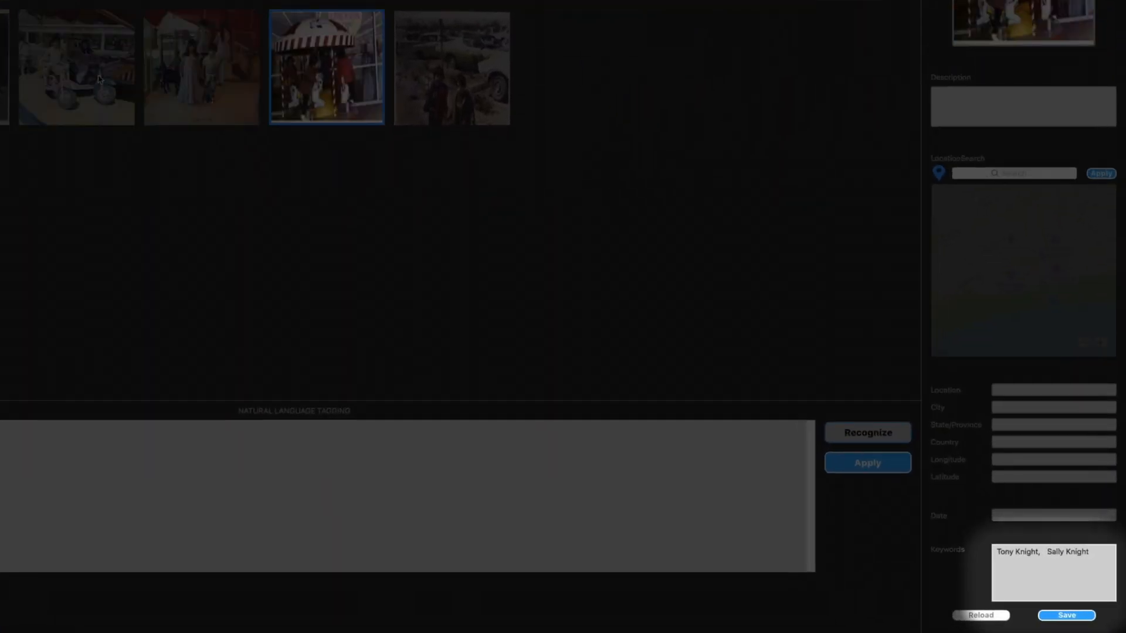
key("Right")
key("Left")
key("Left")
key("Left")
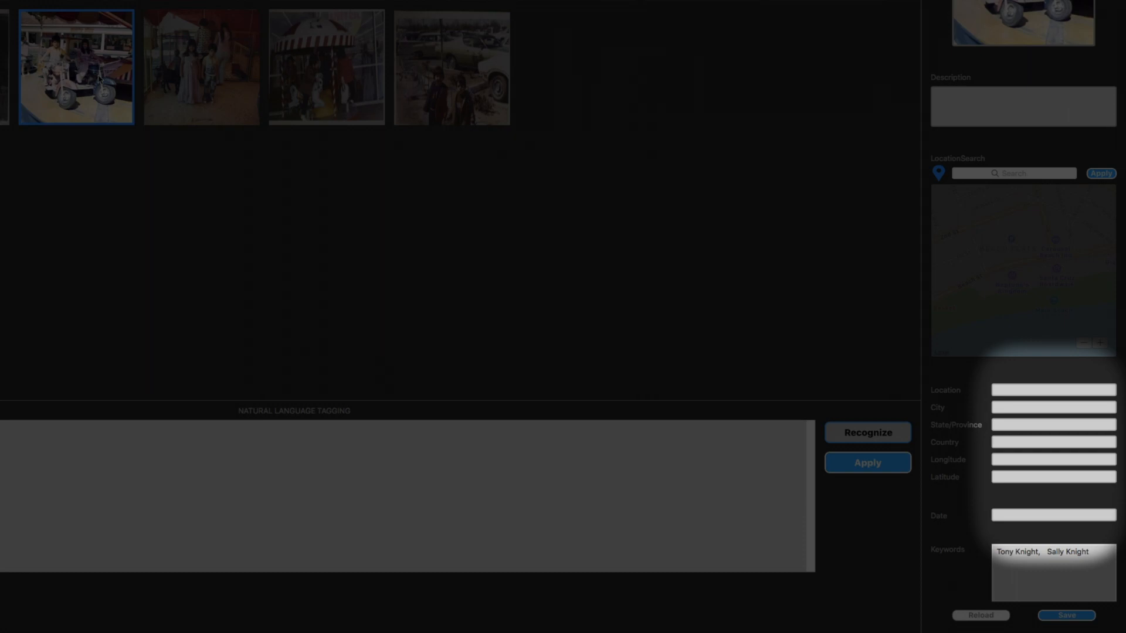
Select the last four photos together, search for the location "almaden plaza san jose" and apply it to them
key("shift+Right")
key("shift+Right")
key("shift+Right")
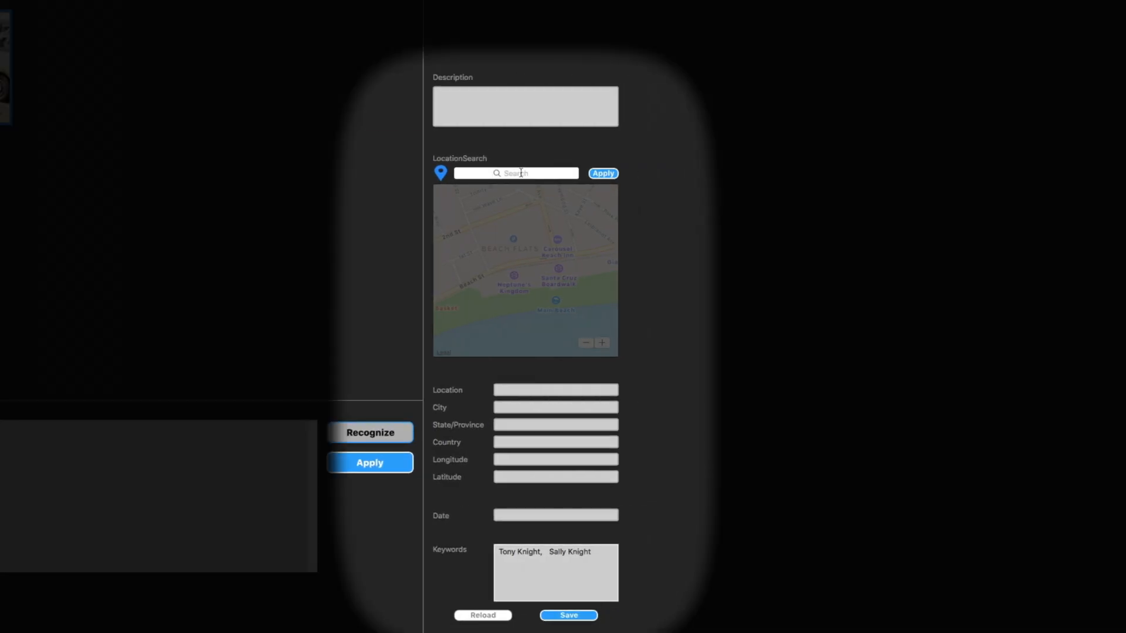
left_click(521, 173)
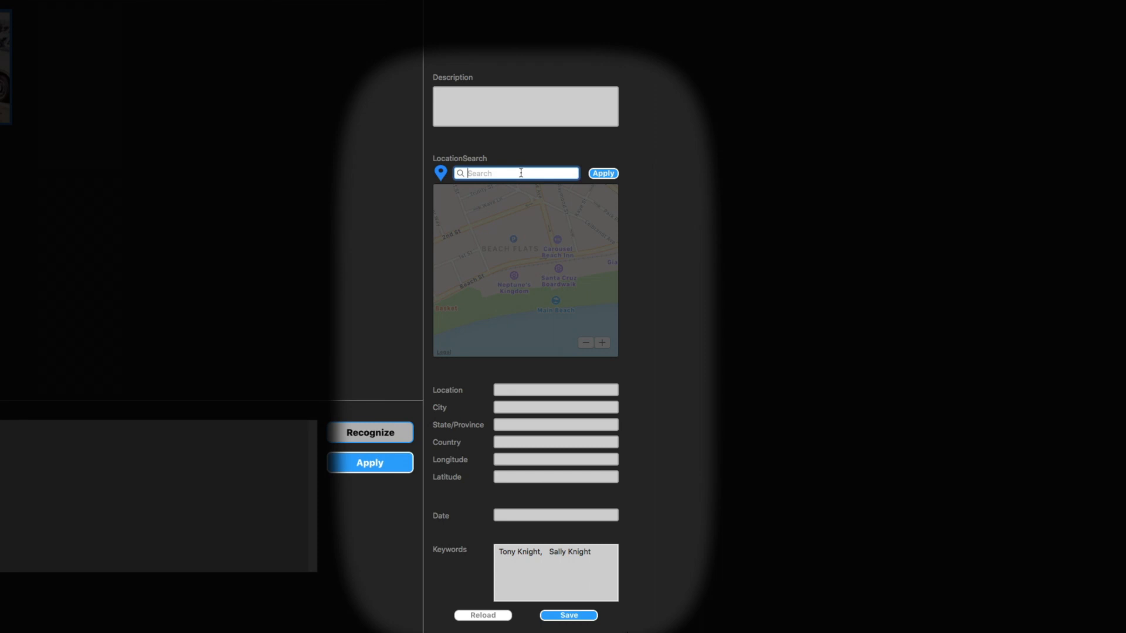
type("almaden plaza san jose")
key("Return")
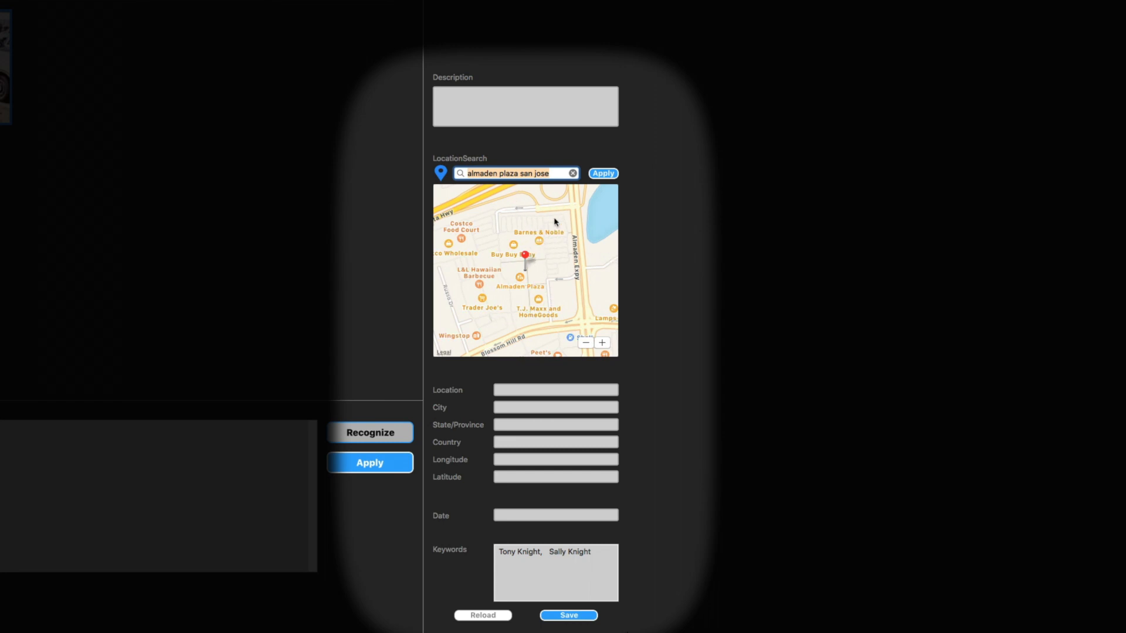
left_click(602, 174)
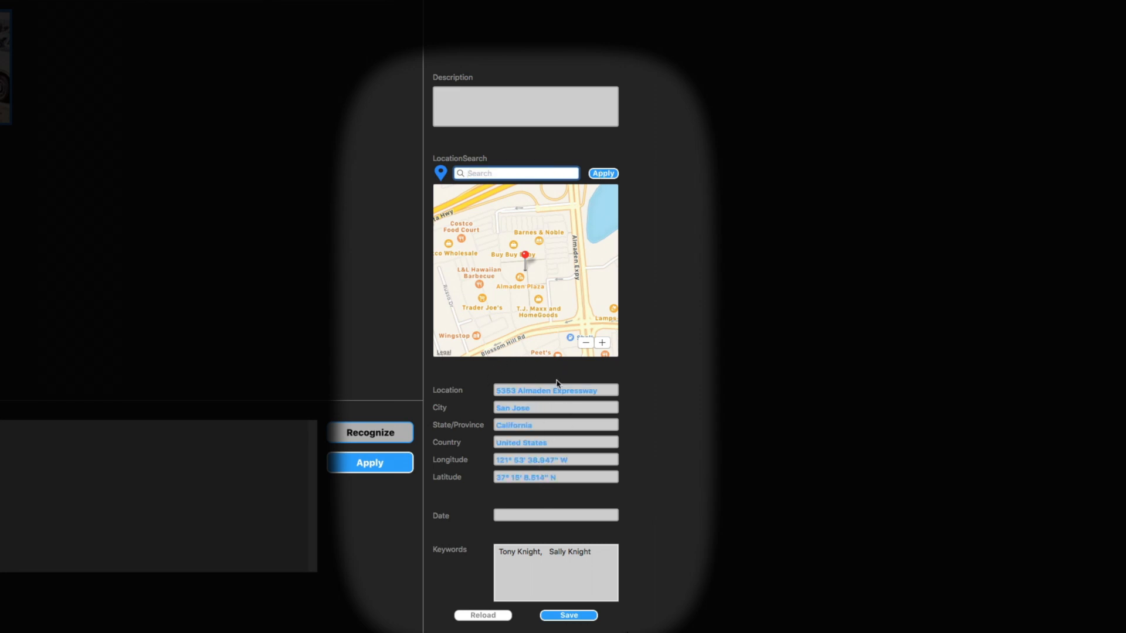
Replace the street address in the selected photos' location with "Almaden Plaza"
left_click(600, 391)
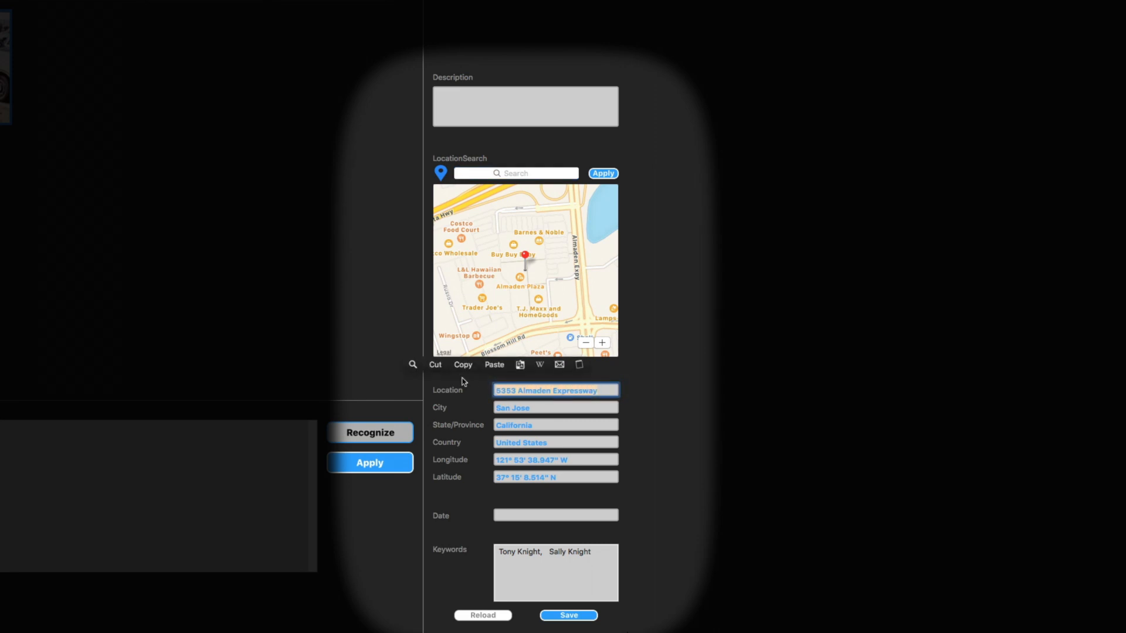
type("Al")
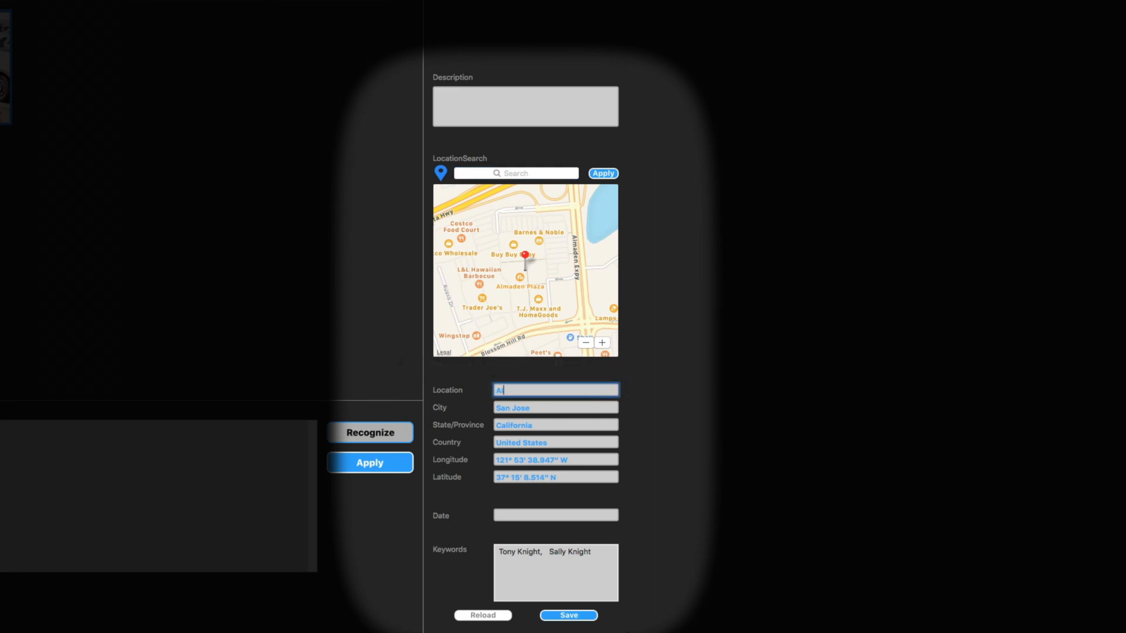
type("maden Plaza")
Set the date of the selected photos to "summer of 1975" and save their metadata
left_click(517, 514)
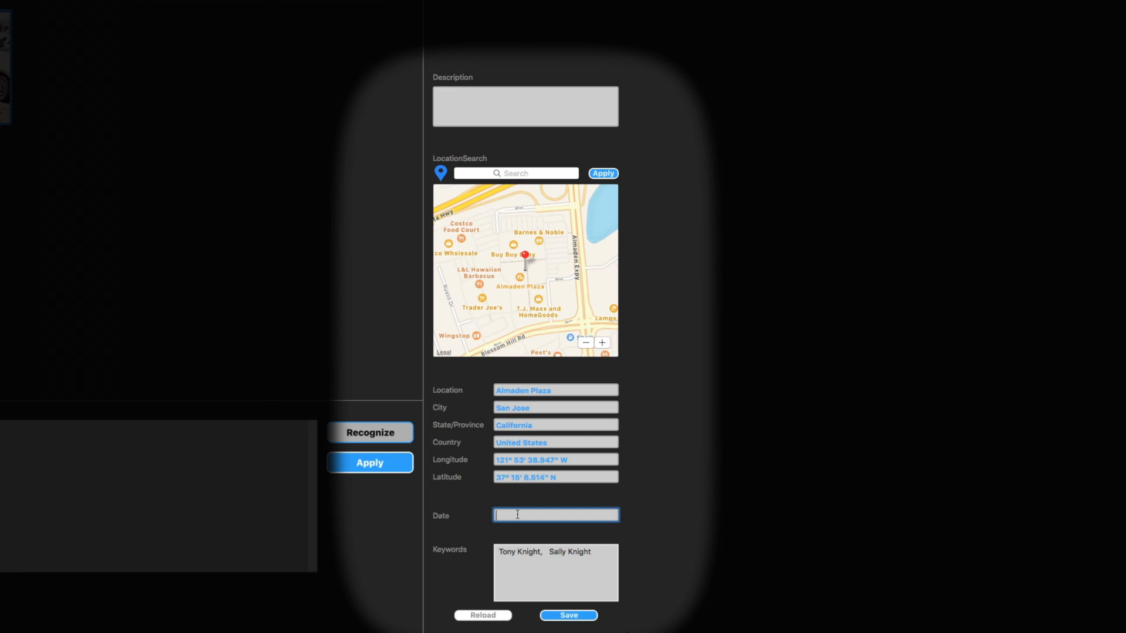
type("summer of 1975")
key("Return")
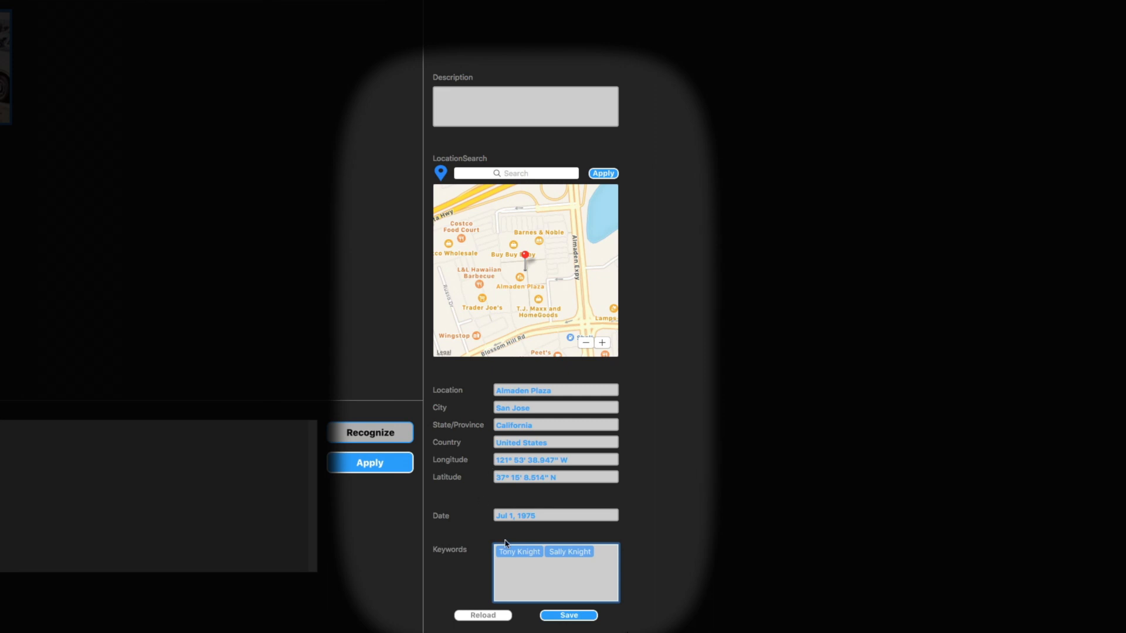
left_click(581, 617)
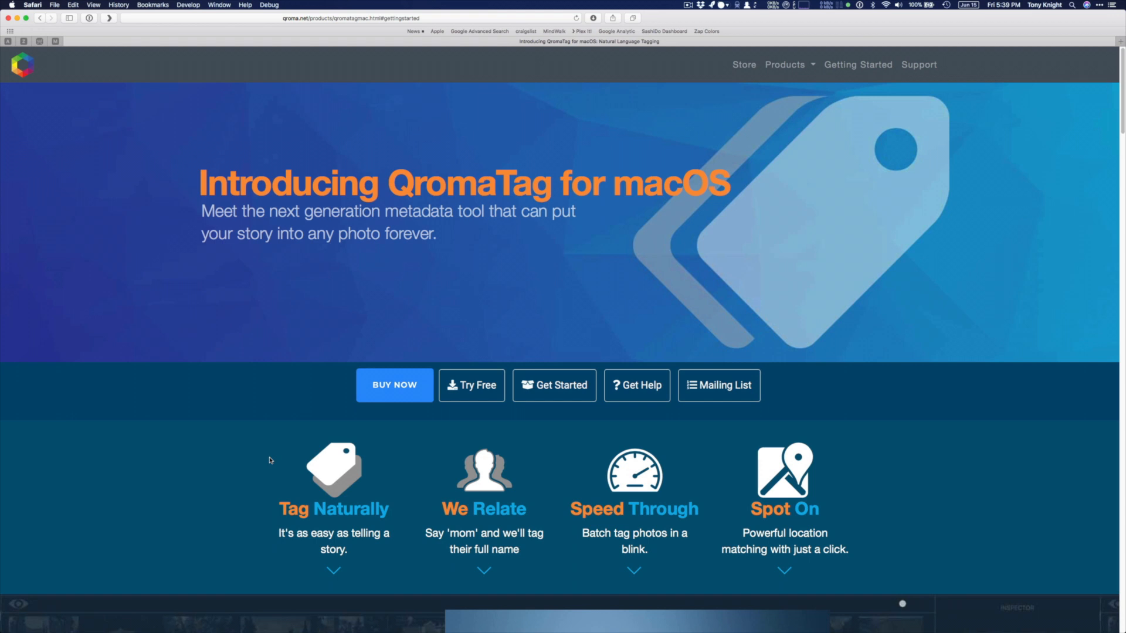
Go to the Getting Started section of the QromaTag web page in Safari and look over the user guides and training videos
left_click(526, 397)
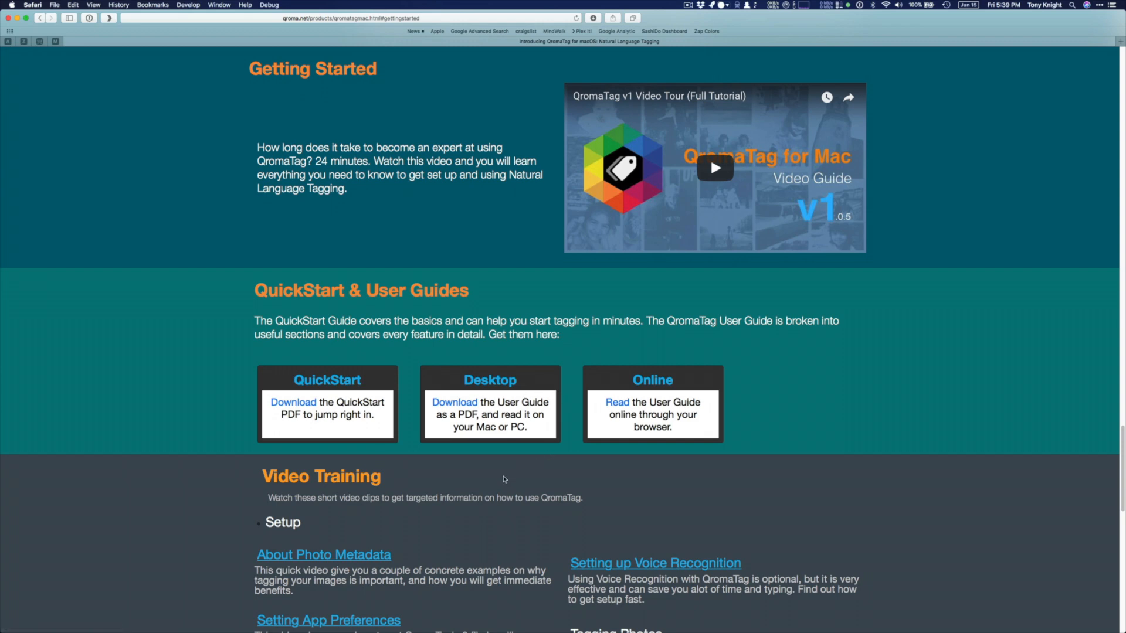
scroll(511, 468, "down", 10)
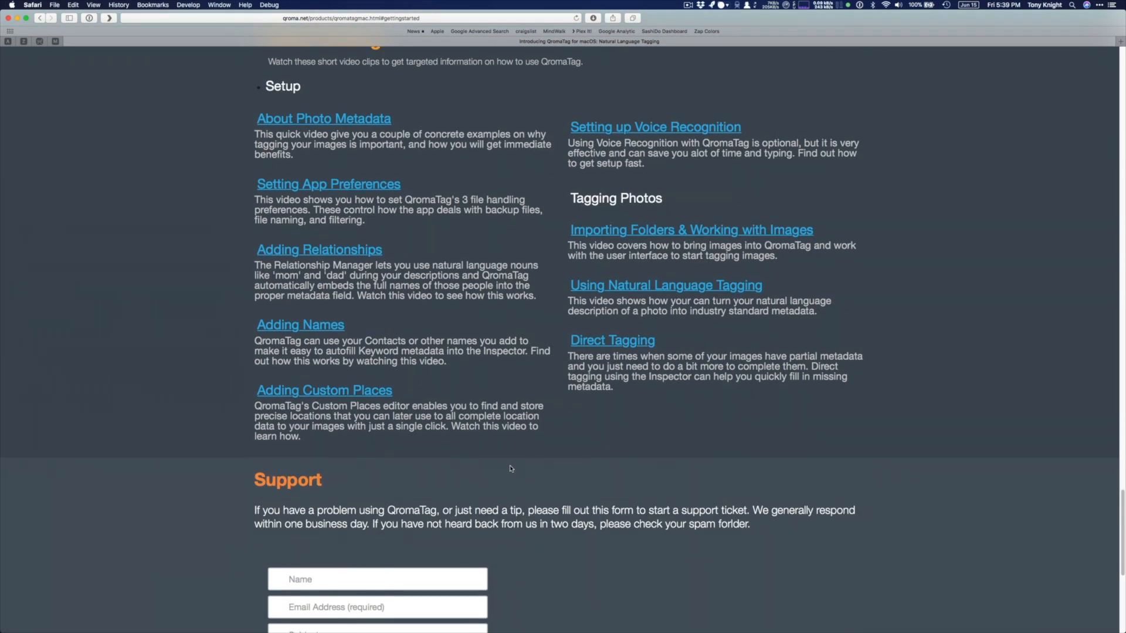
scroll(510, 467, "up", 5)
scroll(514, 467, "down", 3)
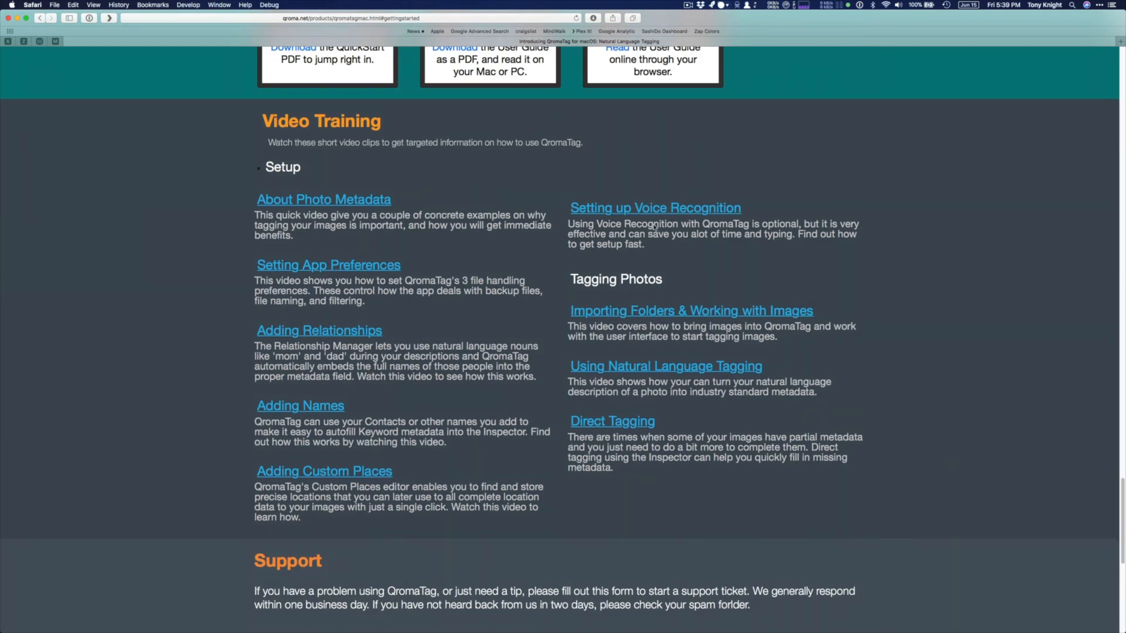